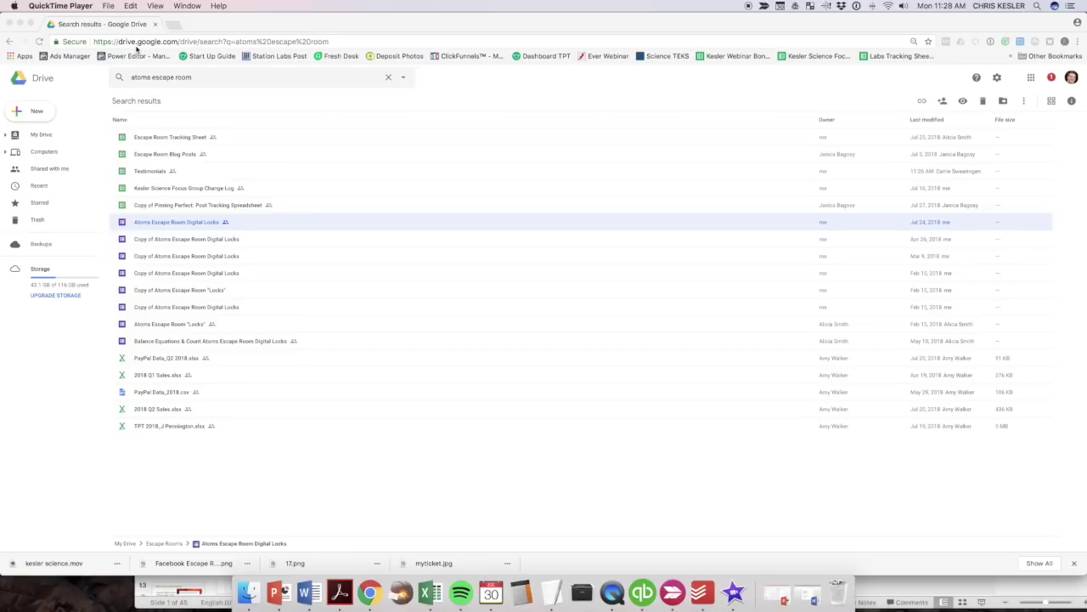
Create a new blank Google Form from Drive's New > More menu.
left_click(35, 116)
left_click(35, 117)
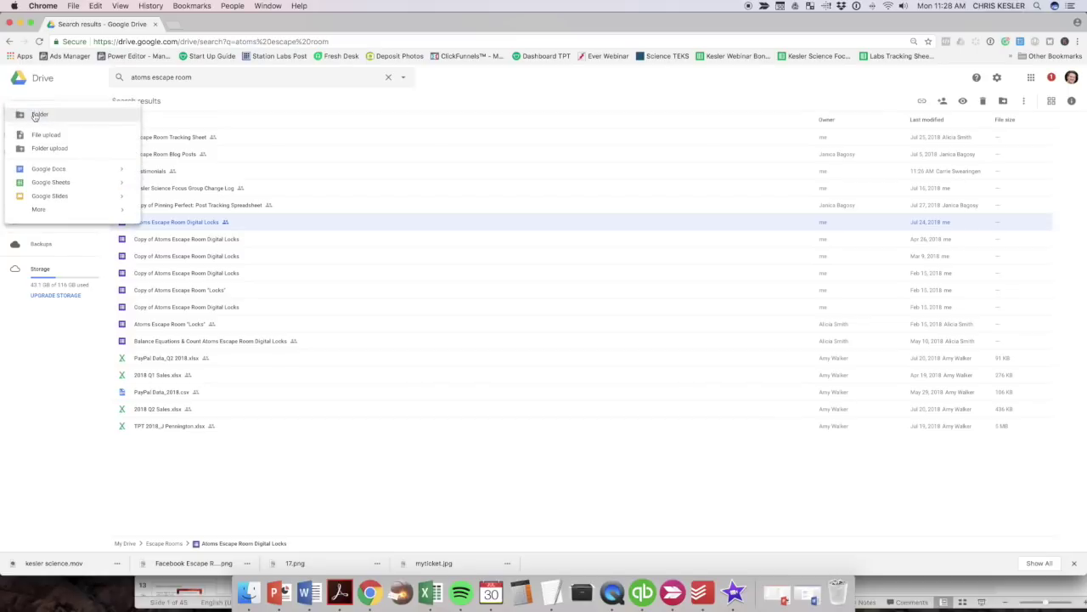
mouse_move(75, 209)
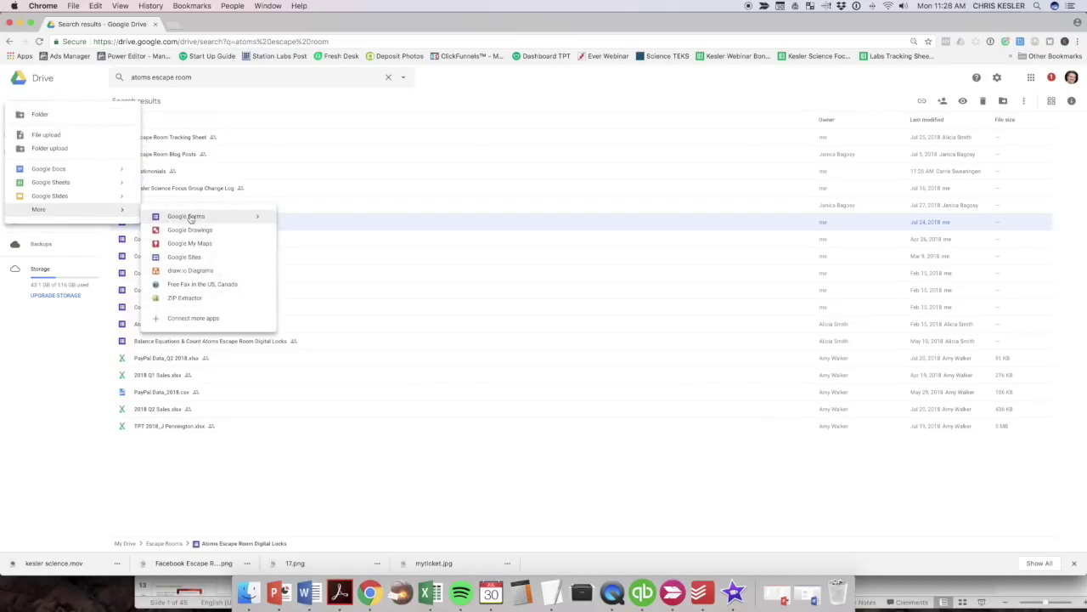
left_click(190, 216)
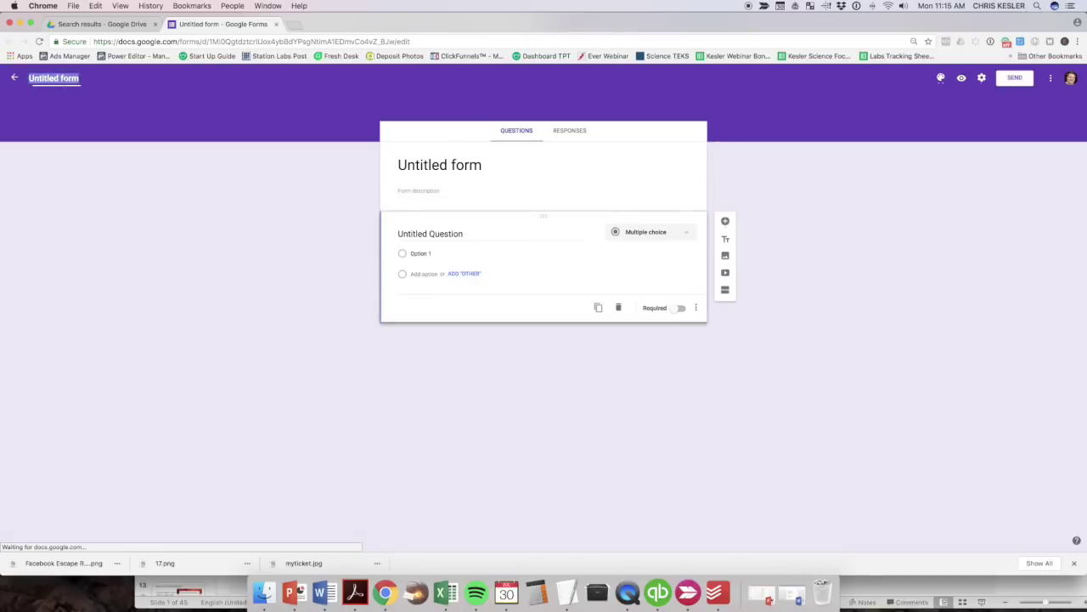
Name the form file 'Sample 1'.
type("Sampe")
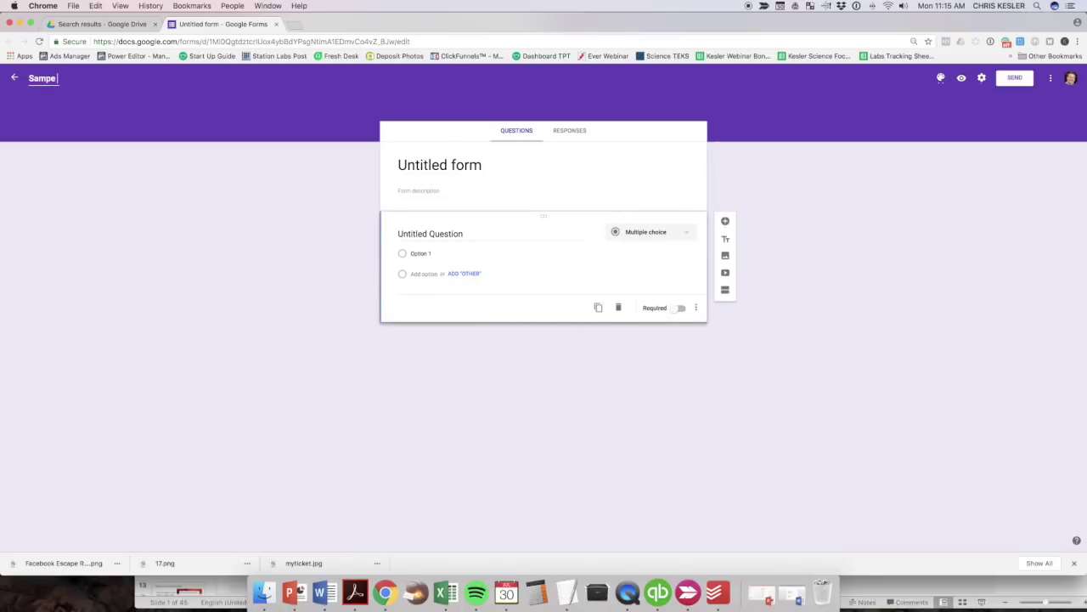
key("BackSpace")
type("le 1")
Set the form title to 'Sample Digital Locks'.
left_click(459, 165)
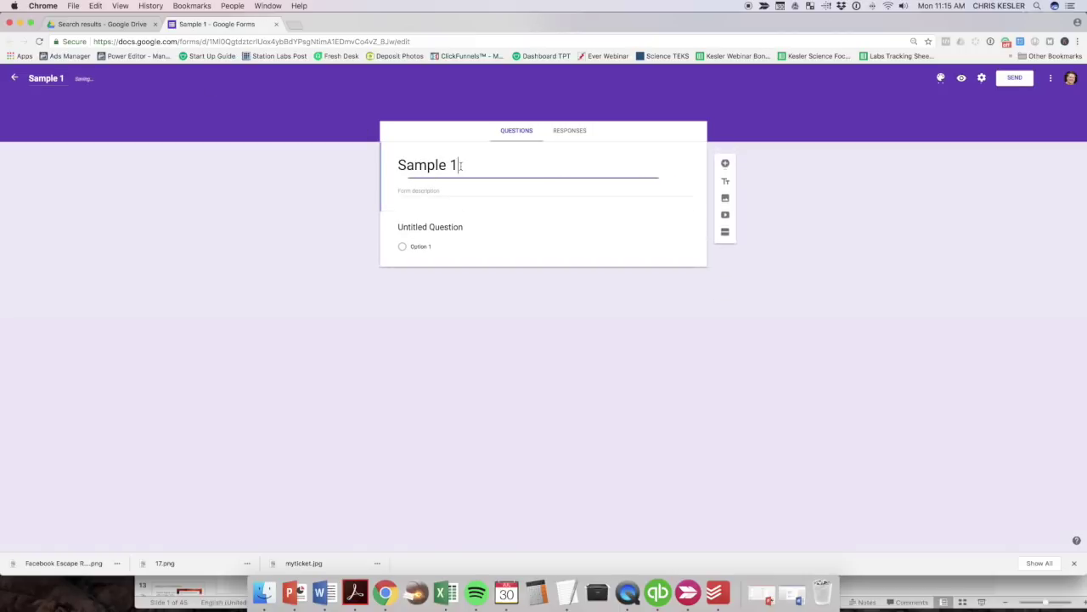
left_click_drag(461, 165, 324, 169)
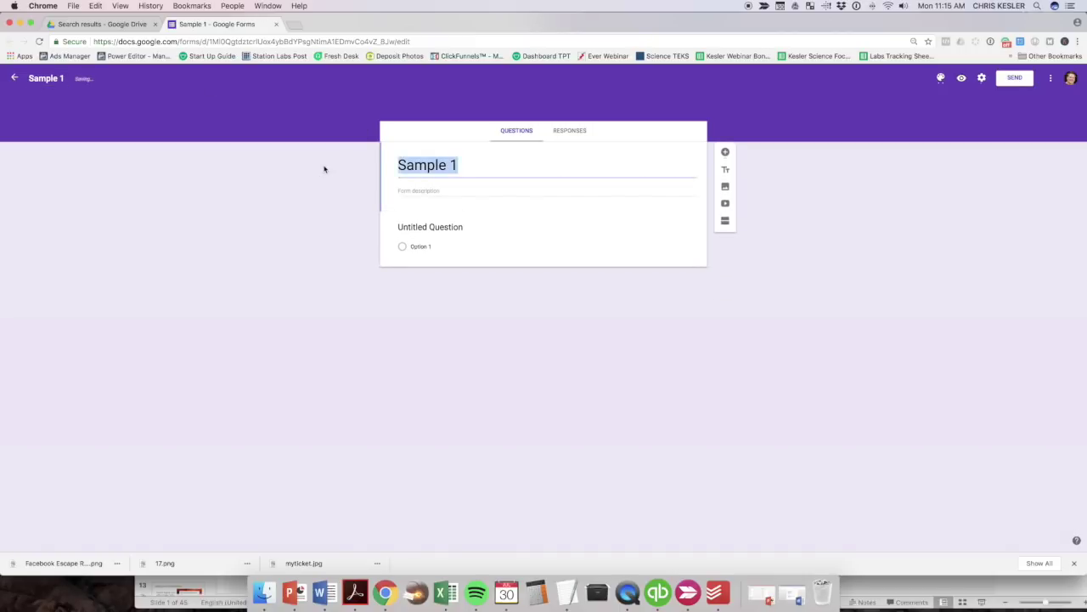
left_click(465, 164)
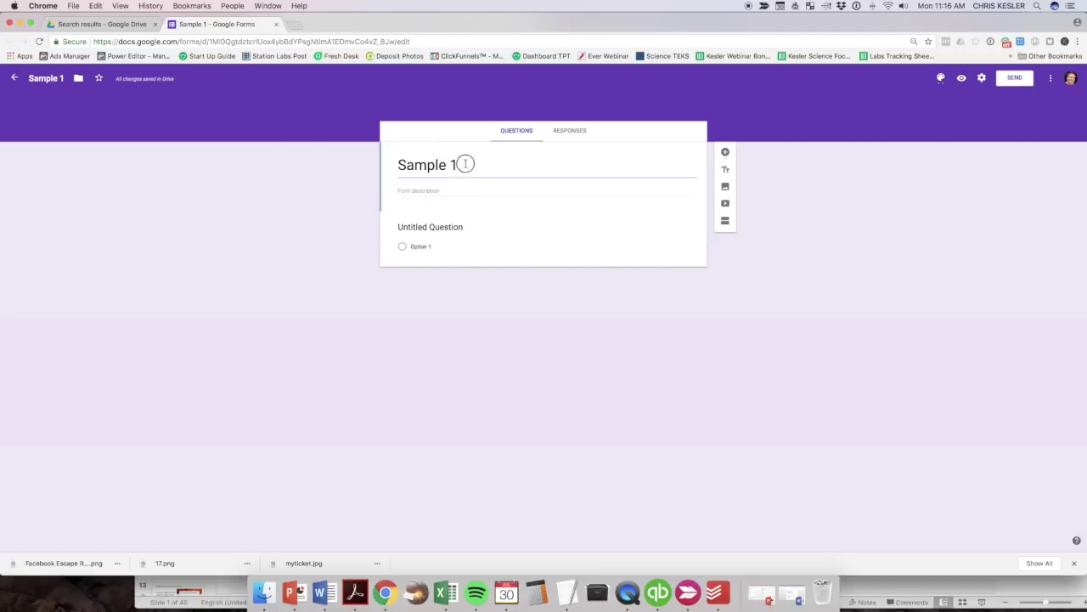
left_click_drag(465, 164, 272, 163)
type("Sample T")
key("BackSpace")
type("Digital Locke")
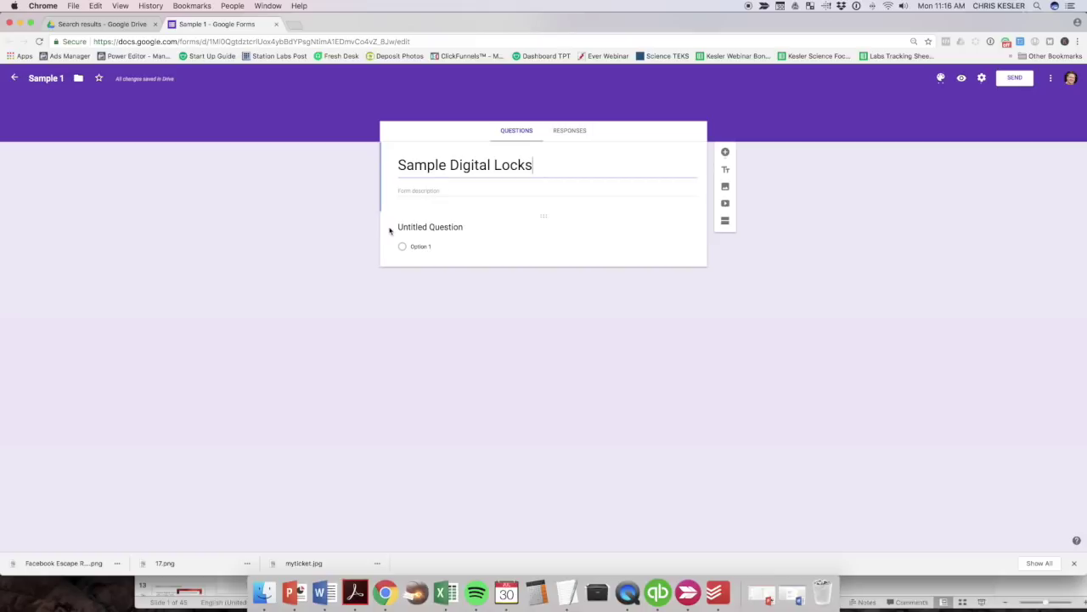
Make the first question a required Short answer and turn on its response validation.
left_click(497, 247)
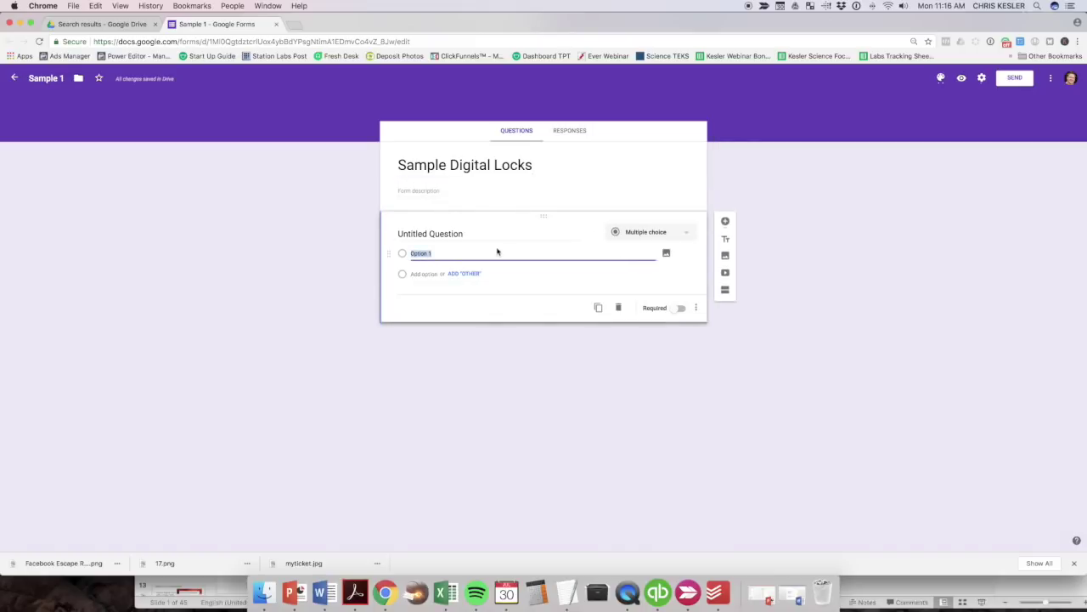
left_click(651, 236)
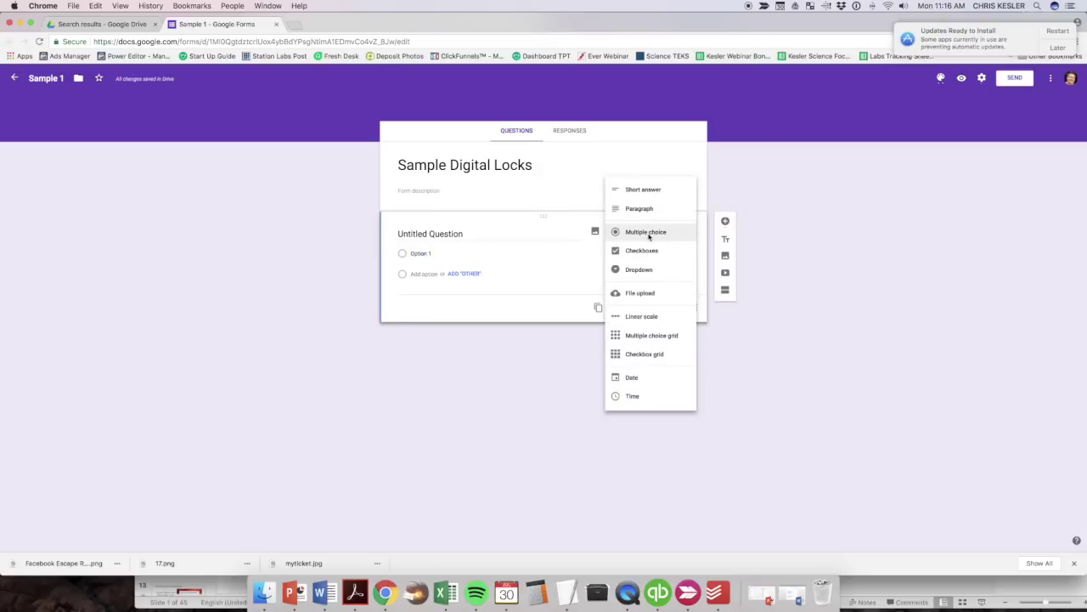
left_click(1058, 47)
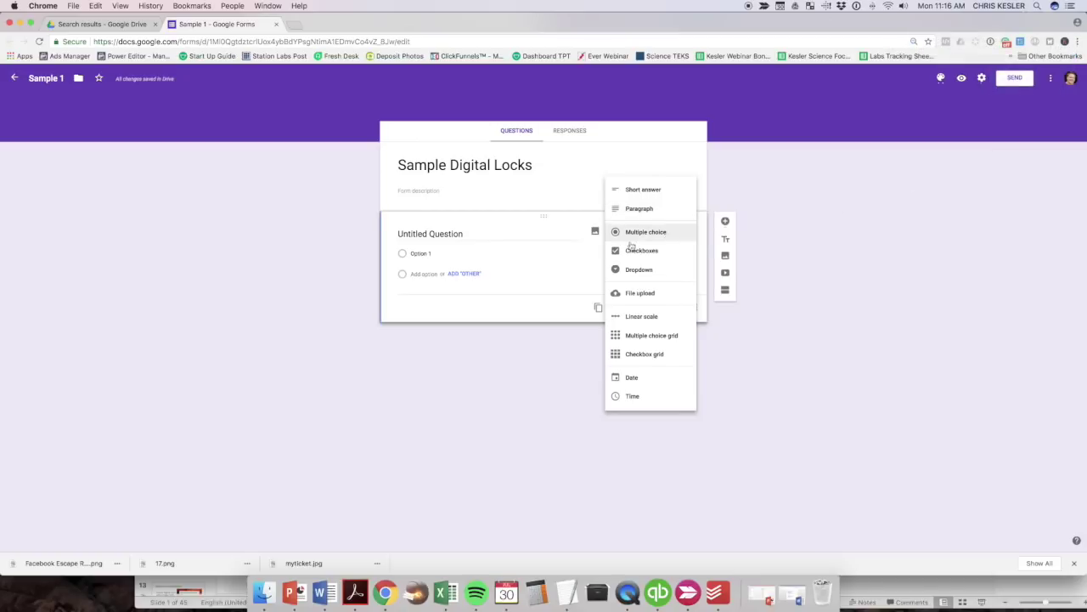
left_click(636, 196)
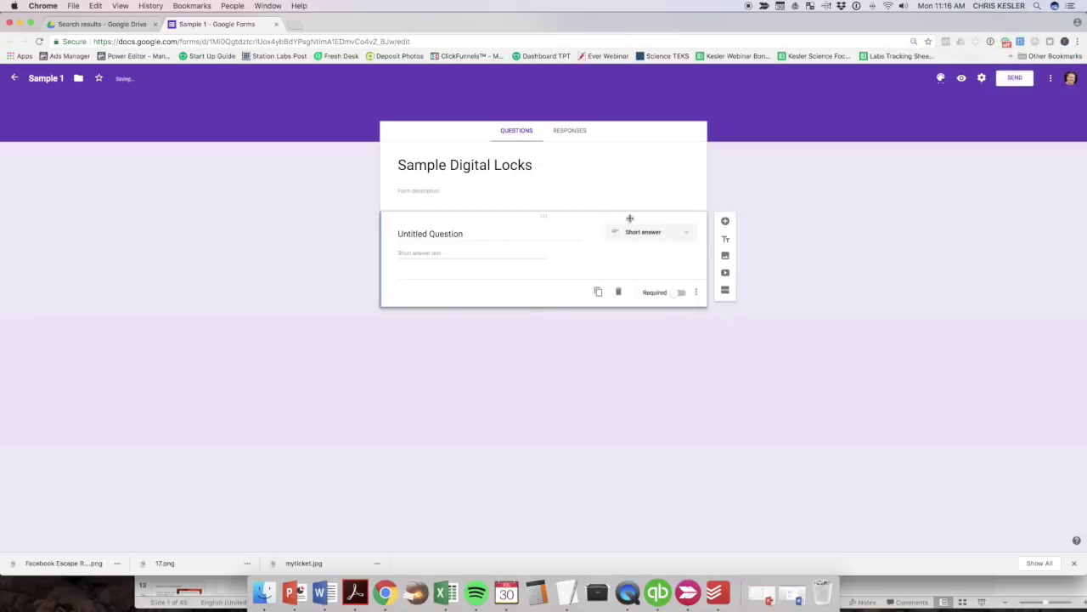
left_click(682, 294)
left_click(696, 294)
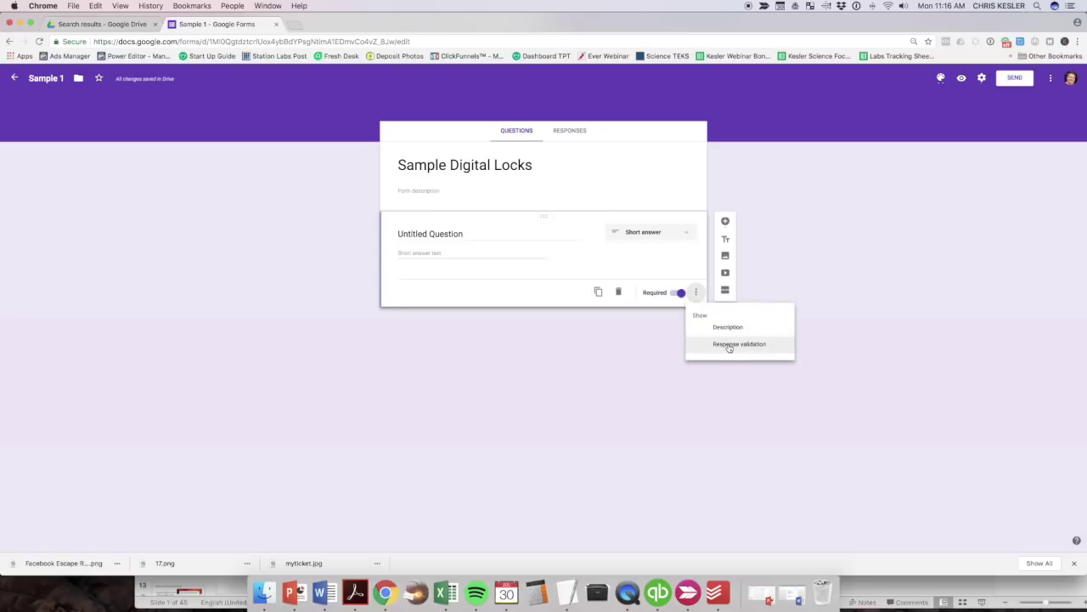
left_click(728, 345)
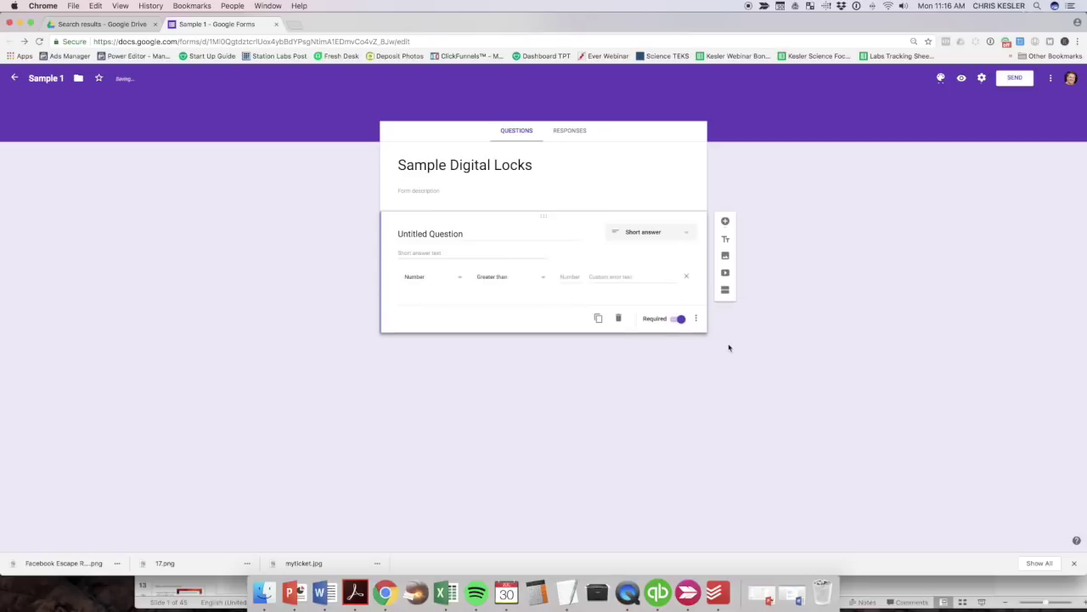
Title the first question 'Puzzle #1 - 4-digit code - no spaces'.
left_click(419, 234)
type("PU")
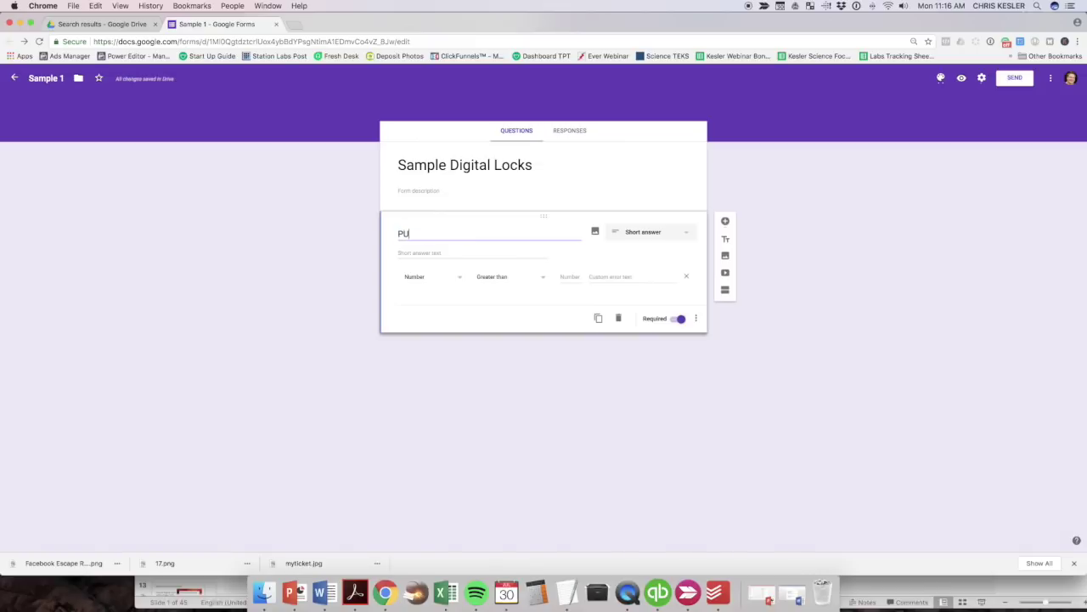
key("BackSpace")
type("uzzle #1 - 4-digit l")
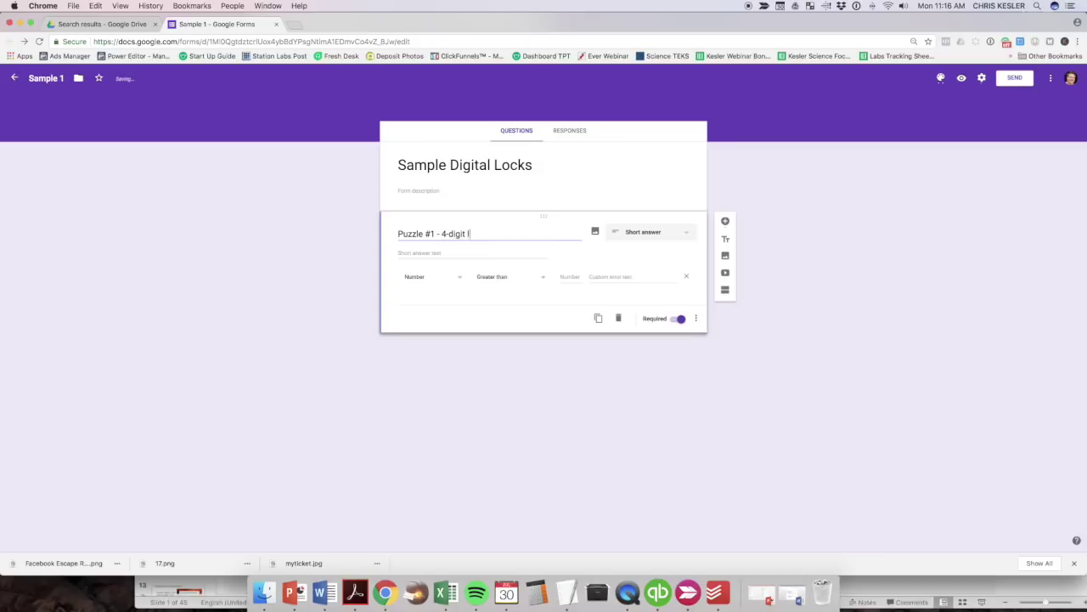
type("ock")
key("BackSpace")
key("BackSpace")
key("BackSpace")
key("BackSpace")
key("BackSpace")
type("code - no spaces")
left_click(433, 284)
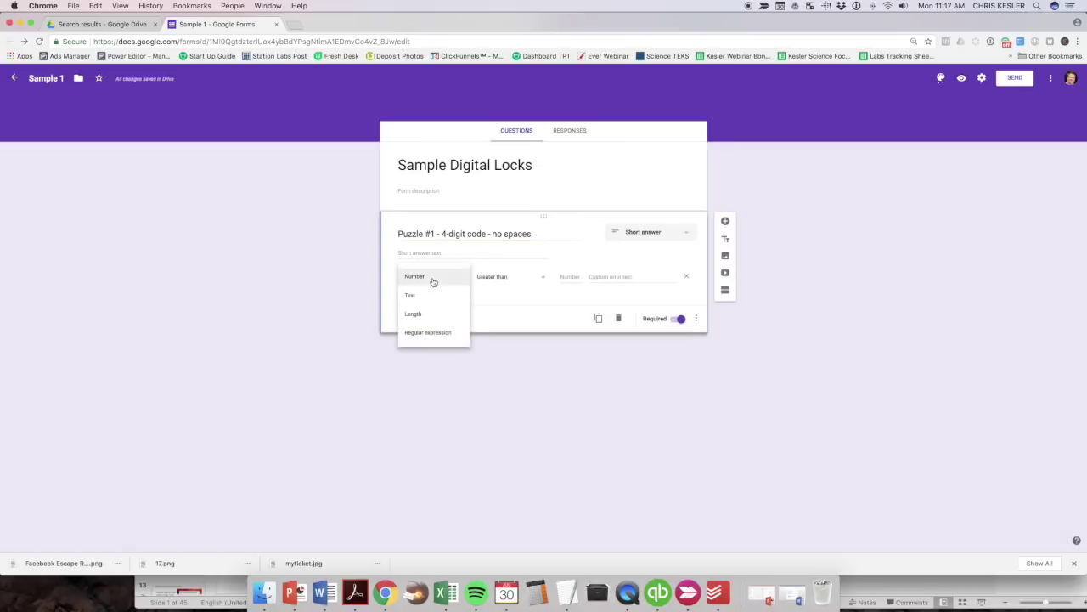
Validate answers as Number Equal to 1234, with the error 'Not even close!'.
left_click(433, 280)
left_click(500, 281)
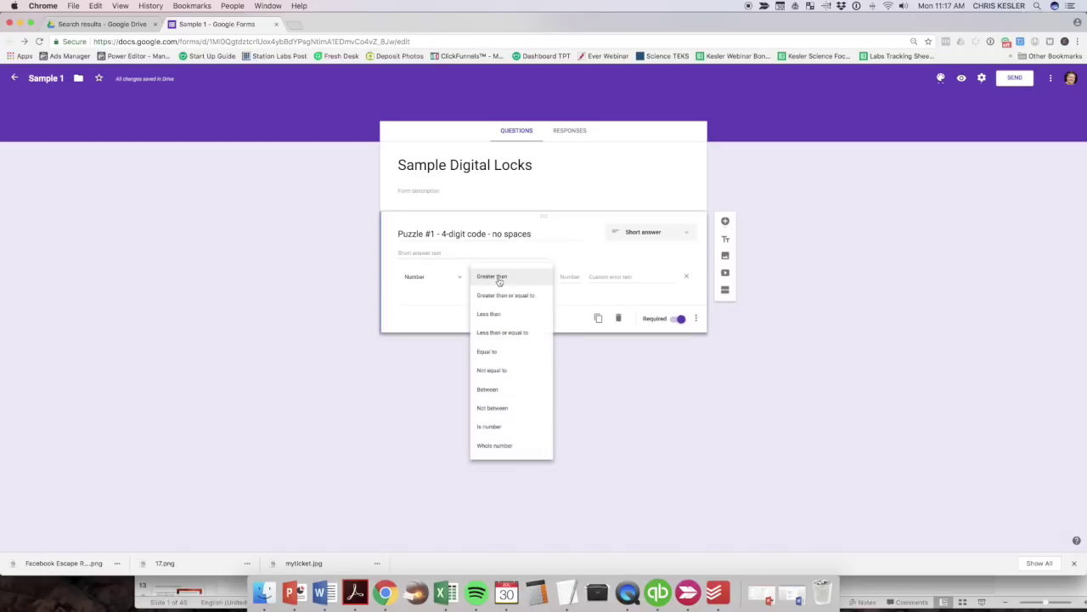
left_click(500, 355)
left_click(569, 277)
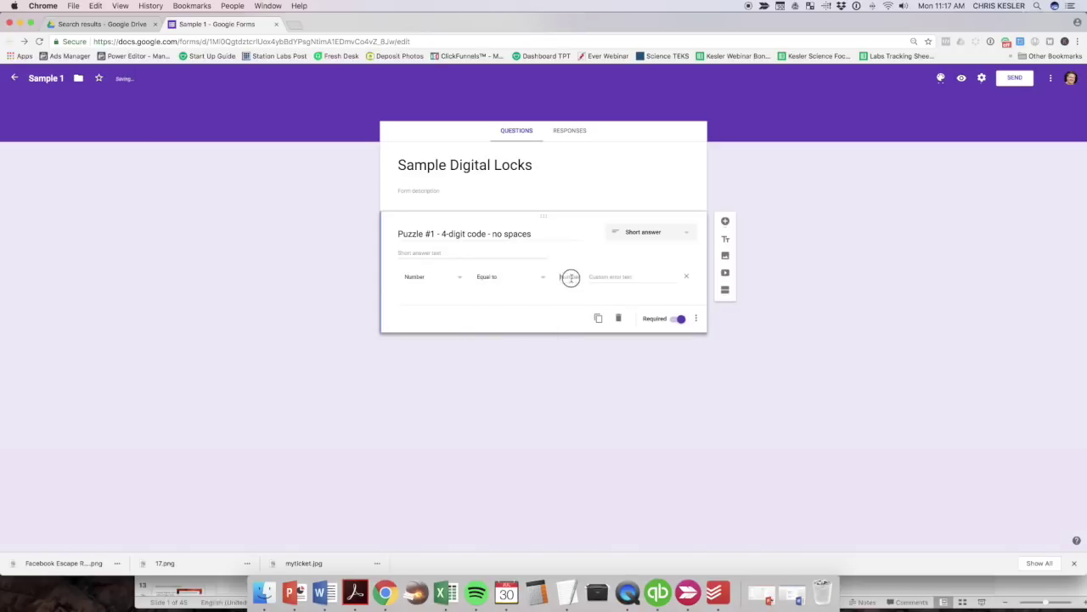
type("1234")
left_click(599, 277)
type("Not ev")
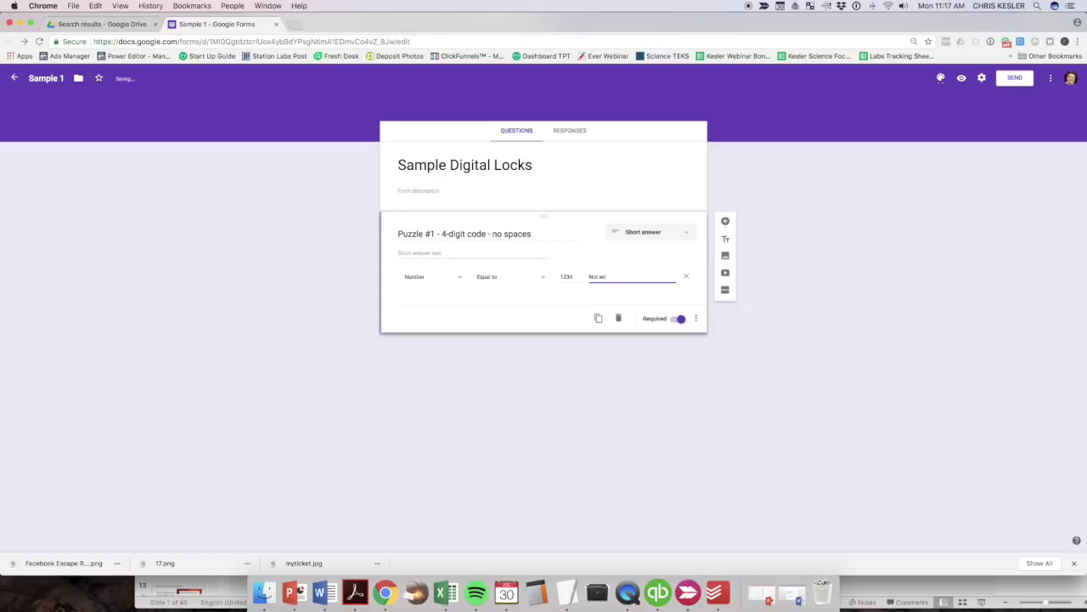
type("en close!")
key("Tab")
left_click(962, 79)
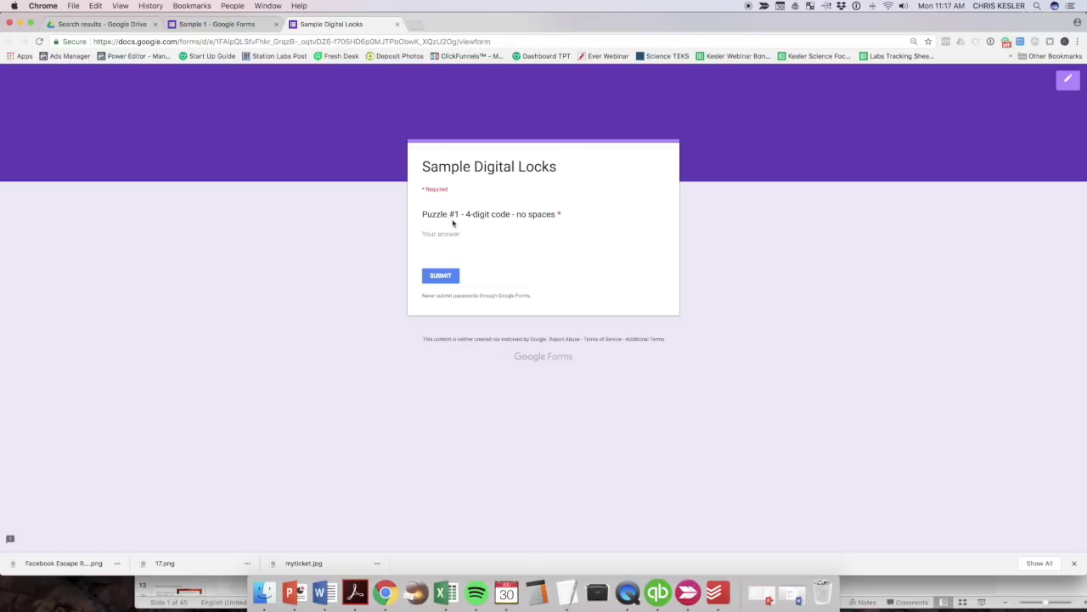
In the preview, confirm 634234 triggers 'Not even close!' while 1234 is accepted.
left_click(435, 235)
type("634234")
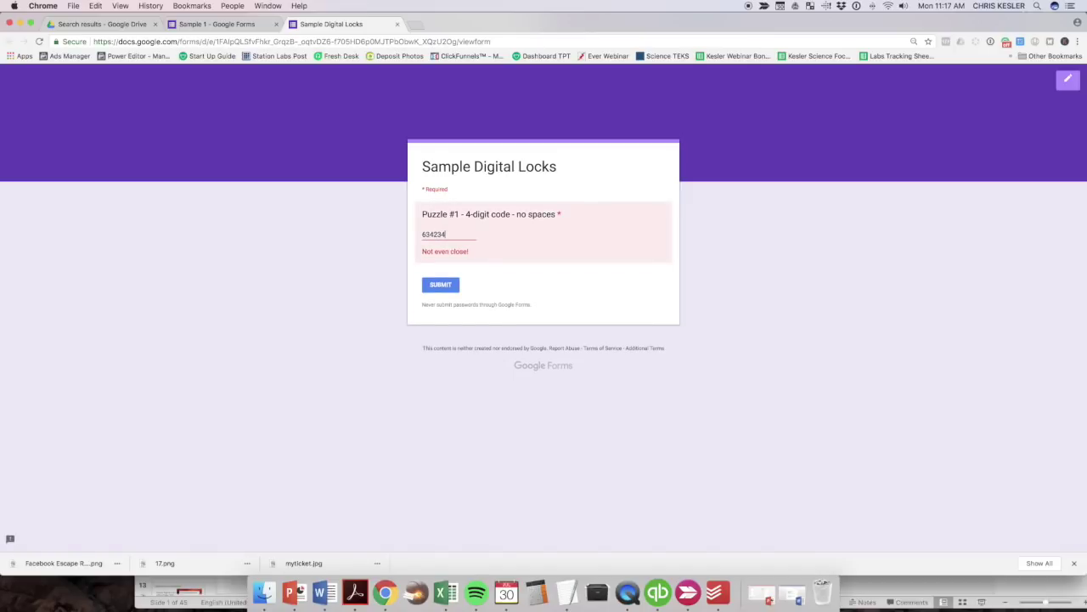
key("BackSpace")
key("BackSpace")
key("BackSpace")
key("BackSpace")
key("BackSpace")
key("BackSpace")
type("1234")
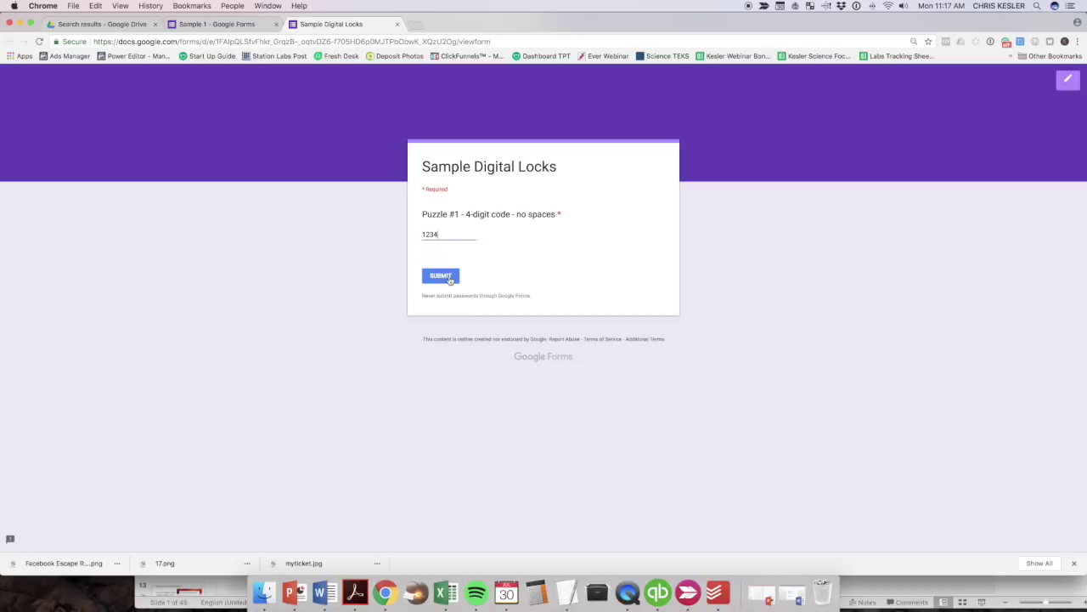
left_click(397, 24)
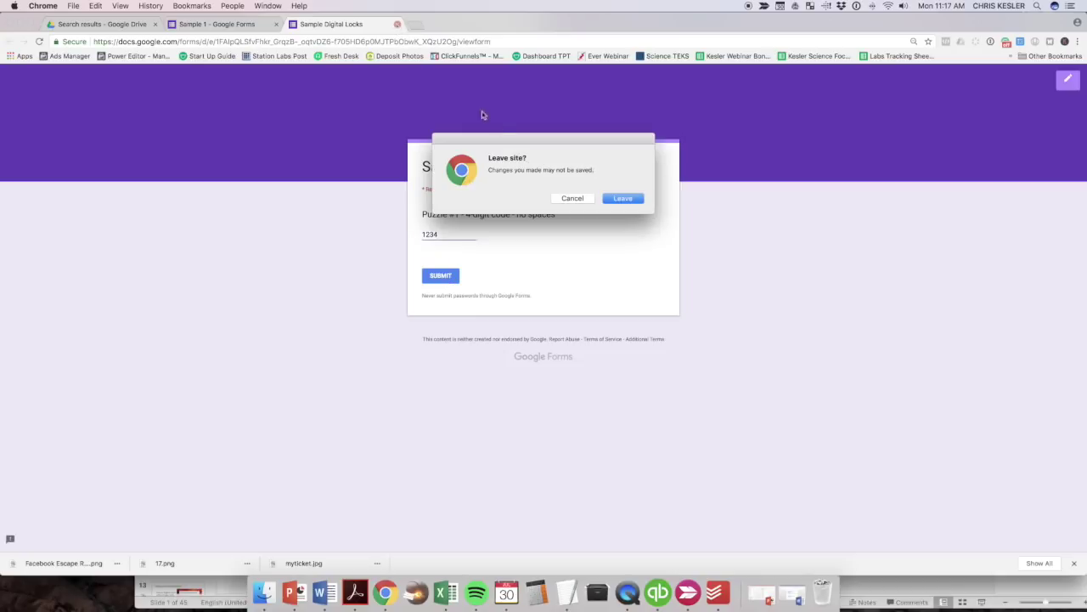
Return from the preview and add a second section with its default title cleared.
left_click(615, 200)
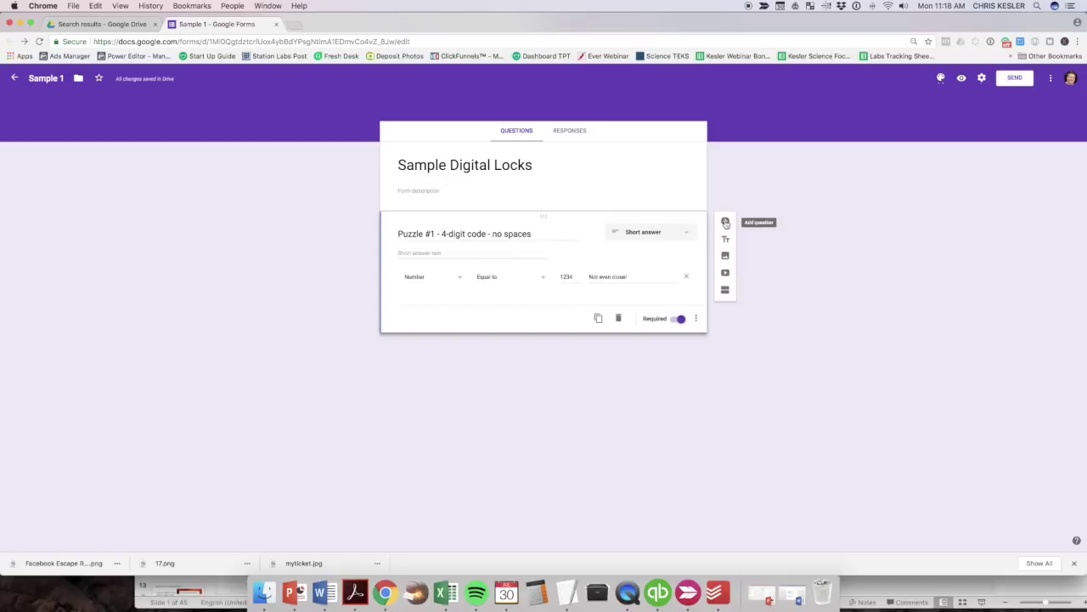
left_click(729, 294)
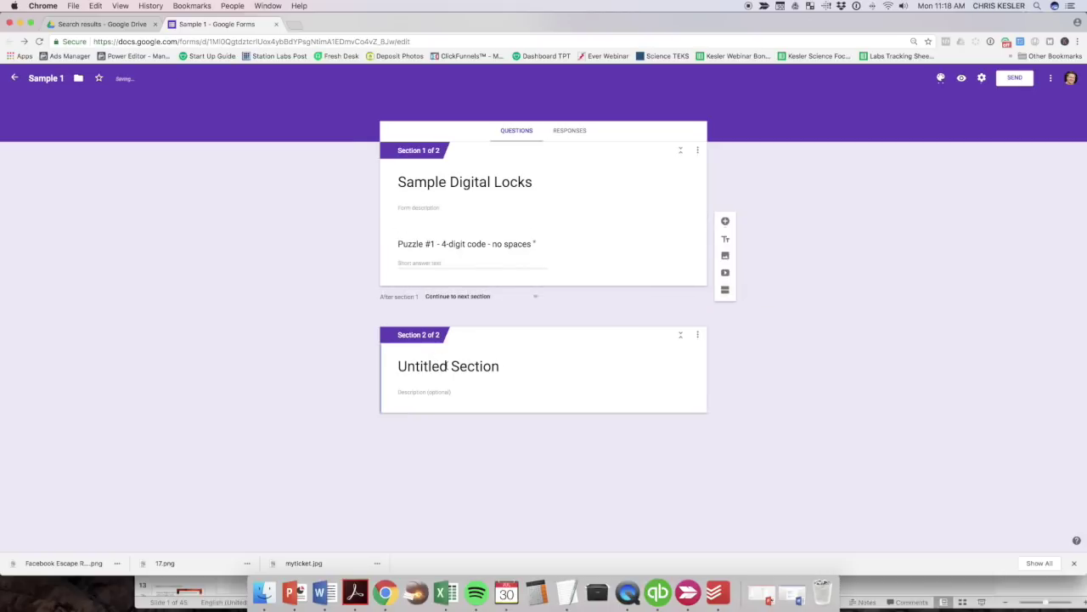
left_click(435, 365)
key("BackSpace")
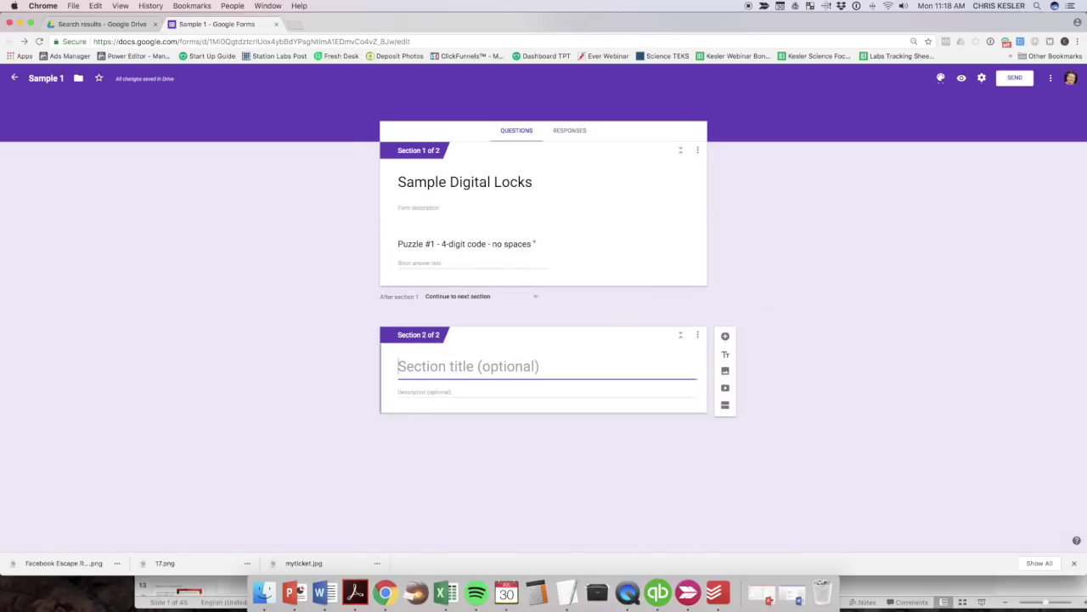
left_click(312, 403)
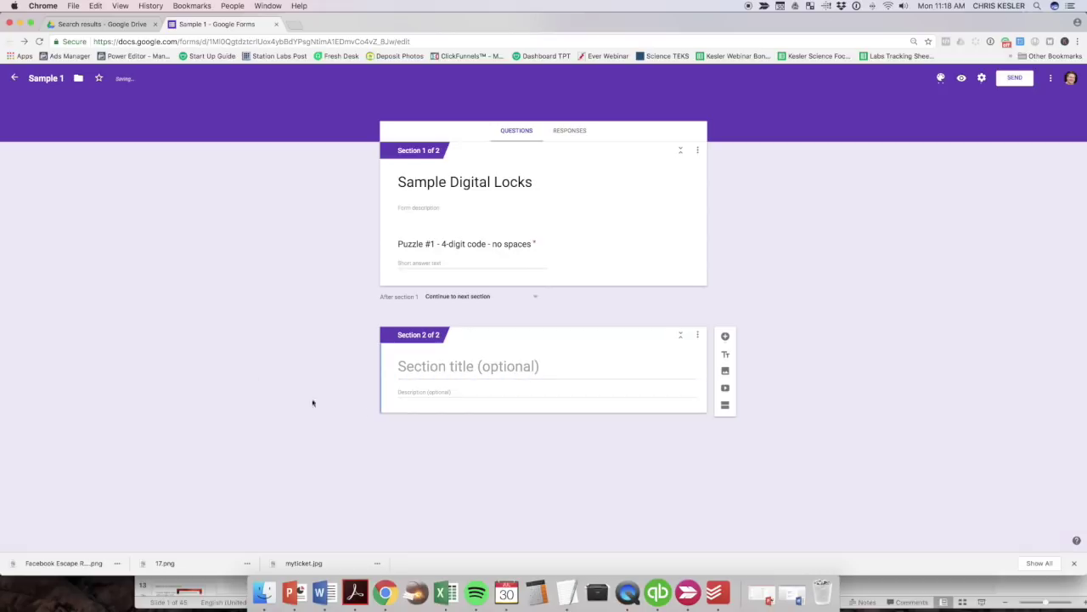
Title section 2 'Puzzle #2' with description '5 letter word - all lowercase - no space'.
left_click(406, 396)
type("Puzz")
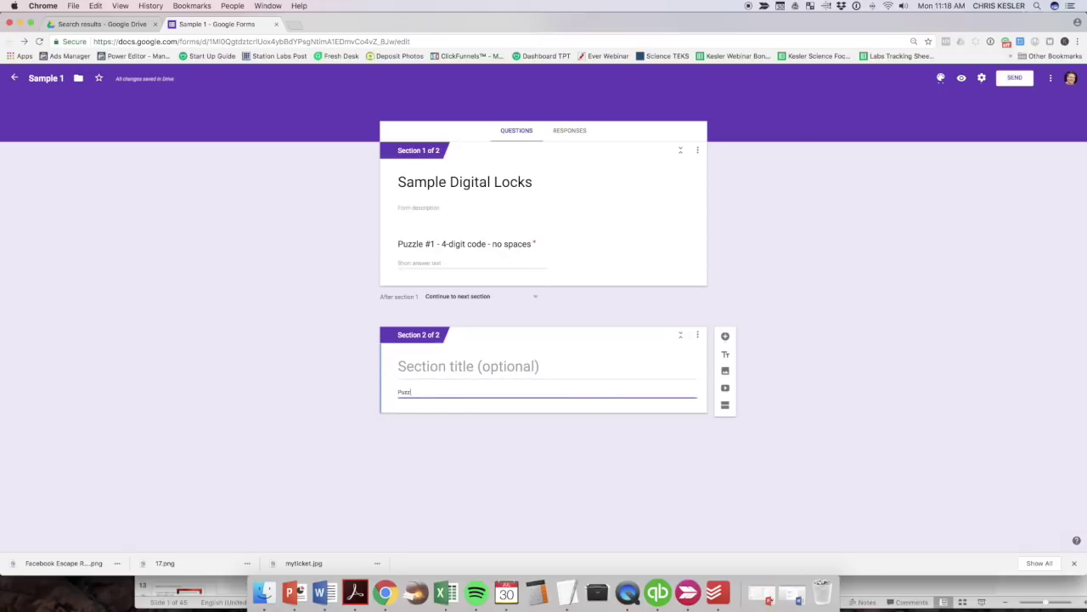
type("le #2 -")
left_click(535, 365)
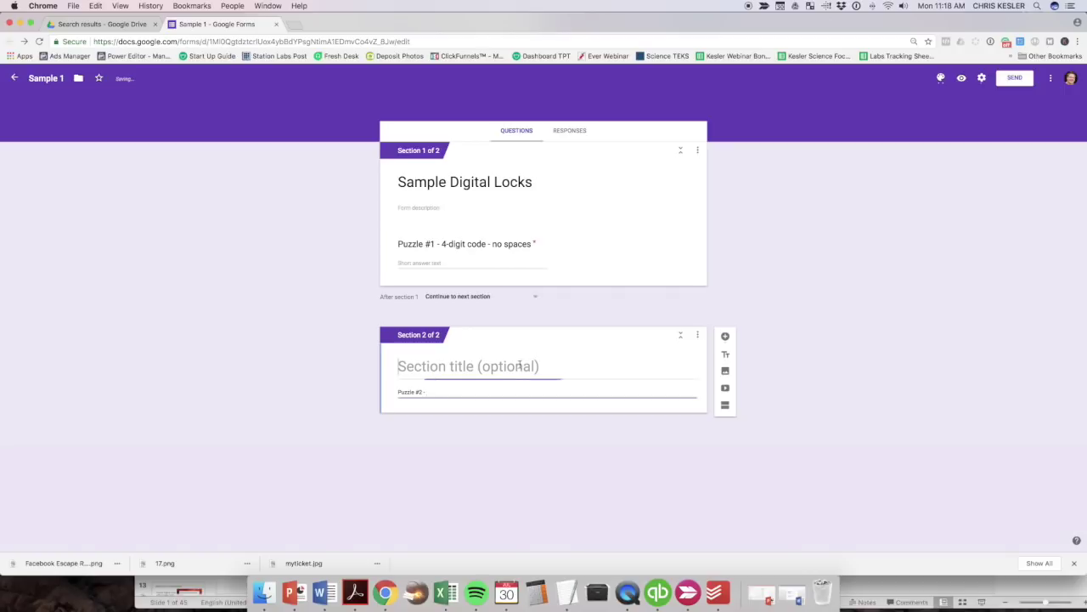
type("Puzzle")
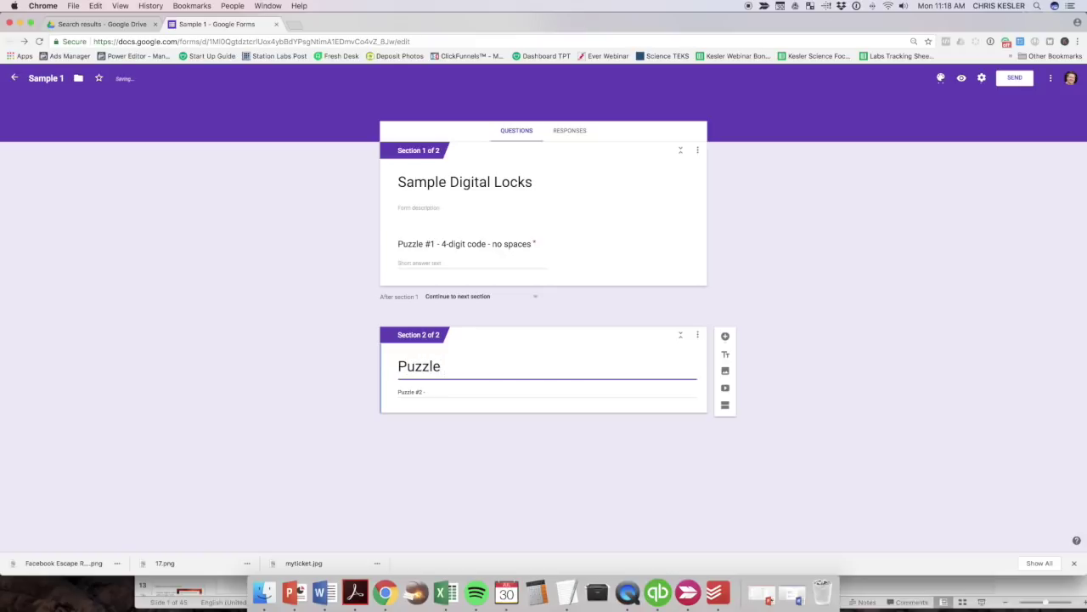
type(" #2")
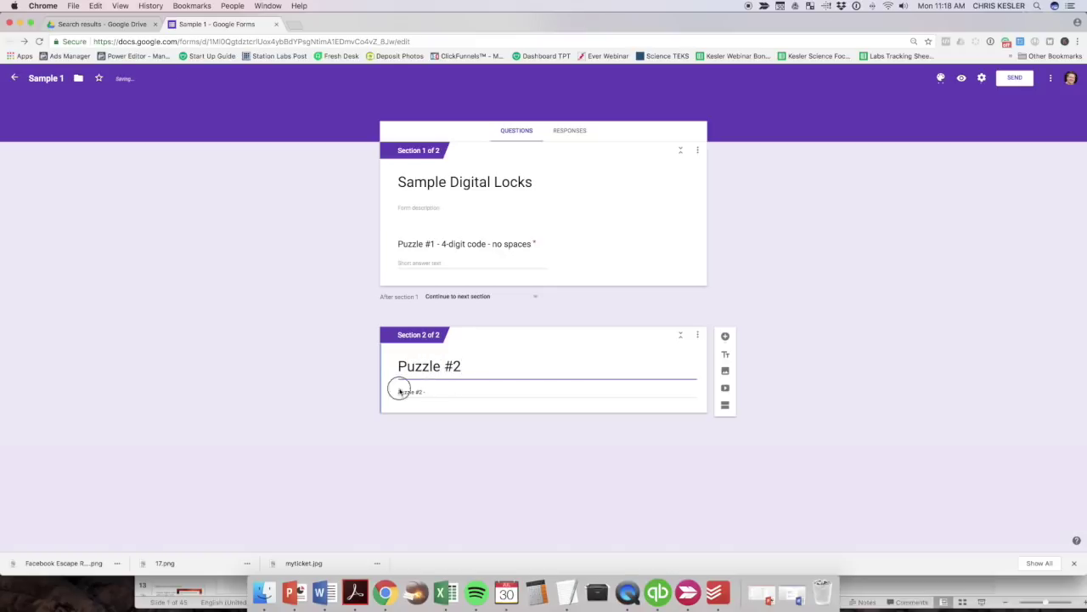
left_click_drag(399, 391, 430, 390)
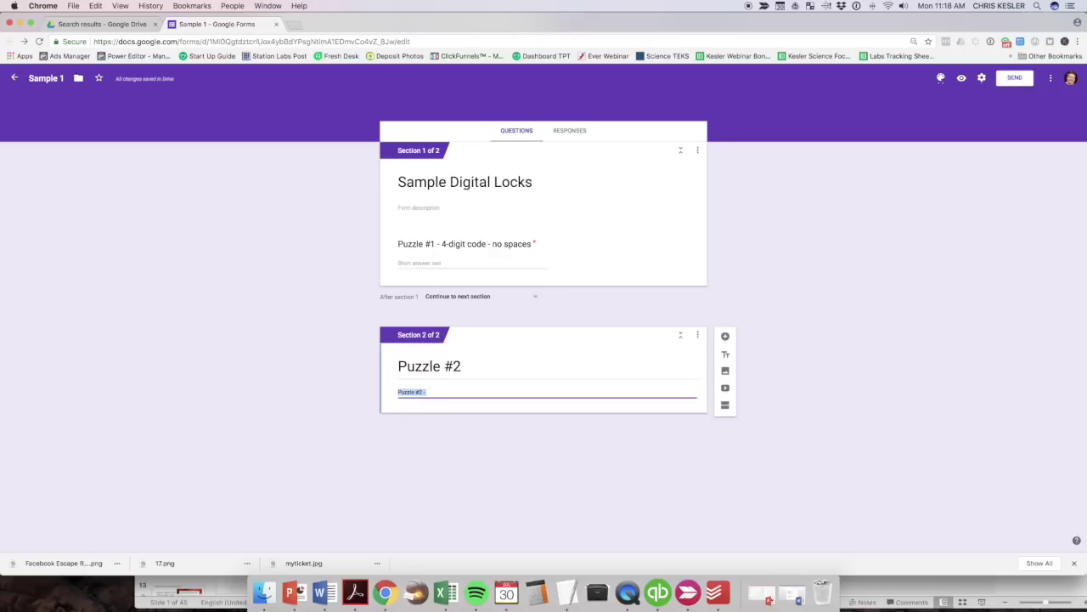
type("5")
type(" letter word - lower")
type("rs")
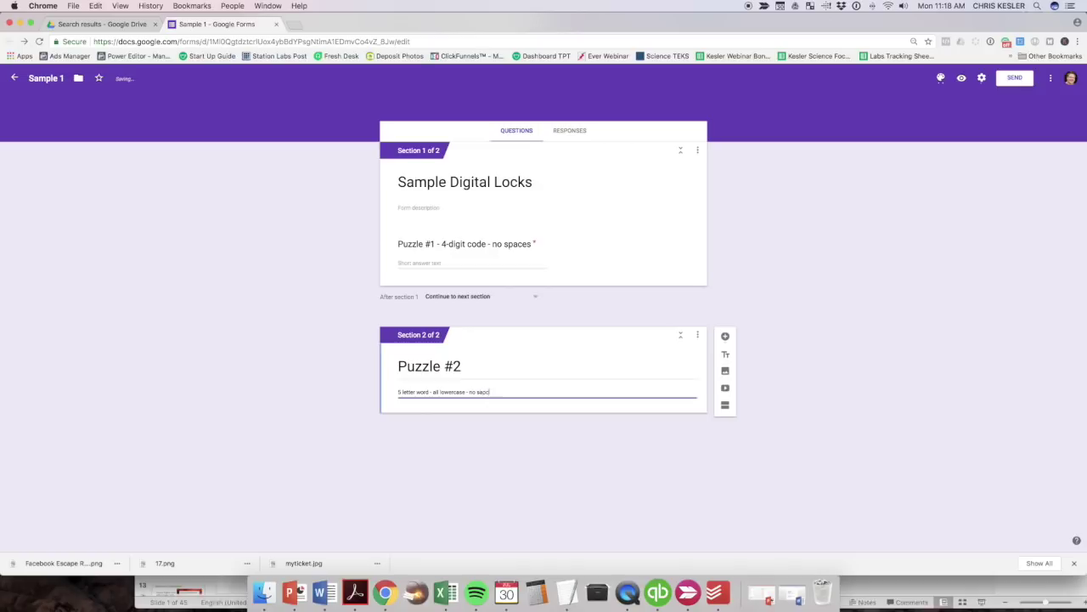
key("BackSpace")
left_click(560, 422)
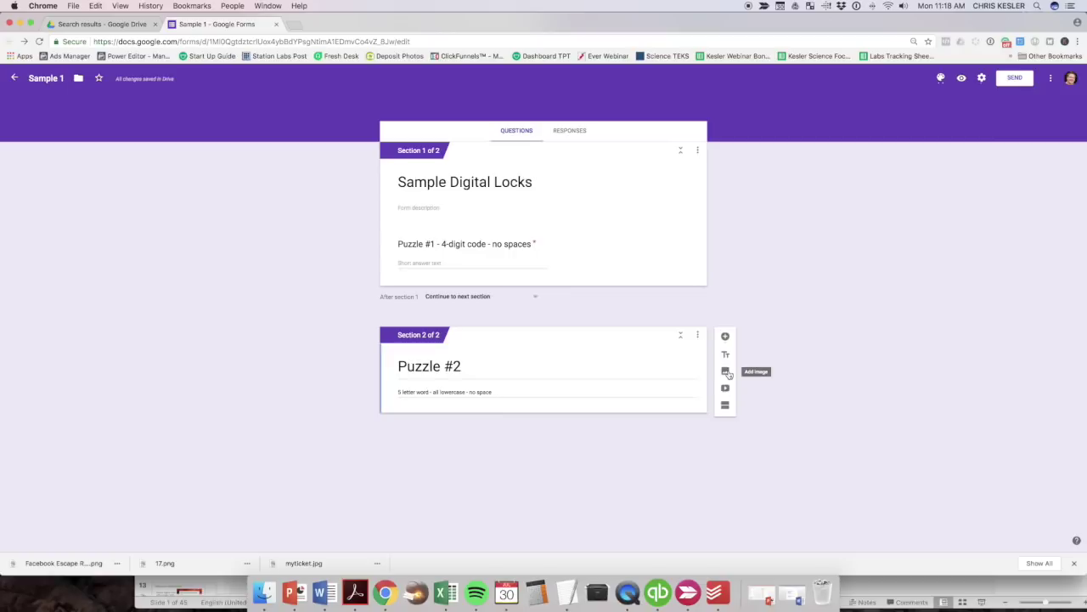
left_click(727, 372)
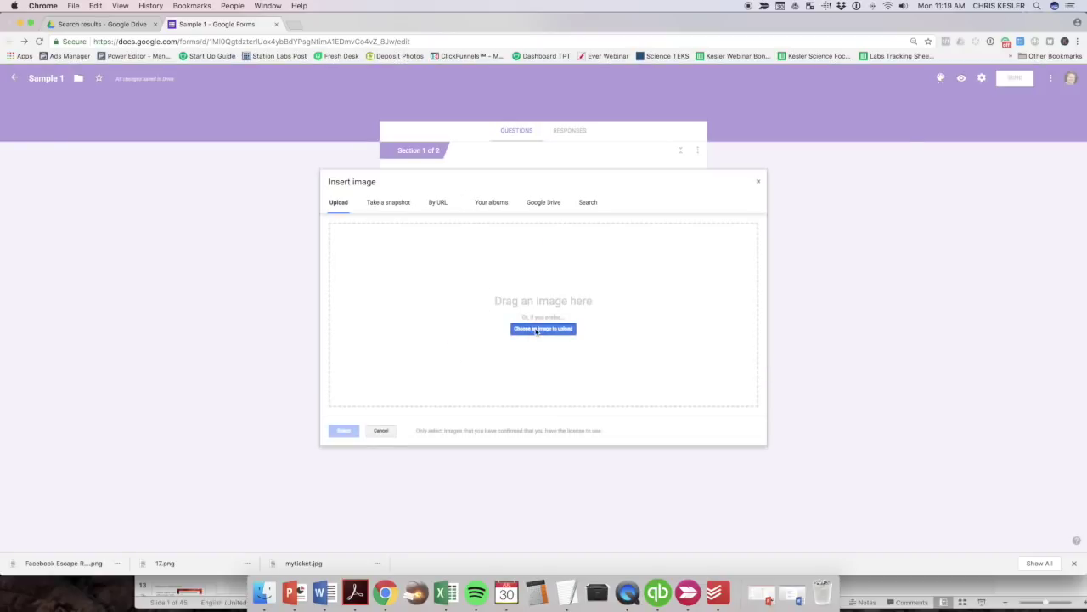
Upload the 8.png padlock image into section 2 and clear the section description.
left_click(543, 329)
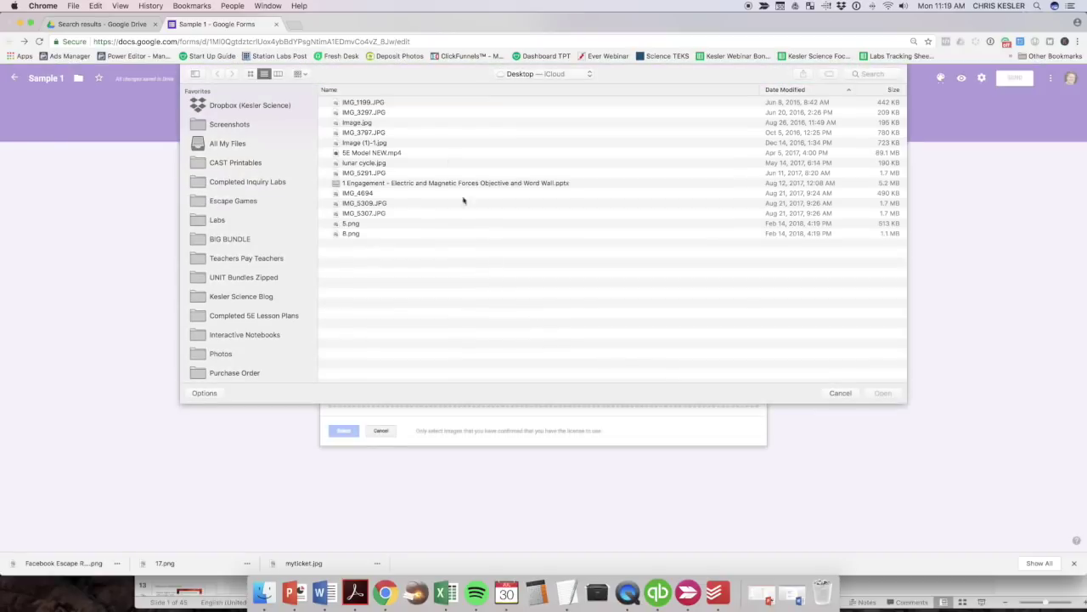
left_click(350, 232)
left_click(885, 392)
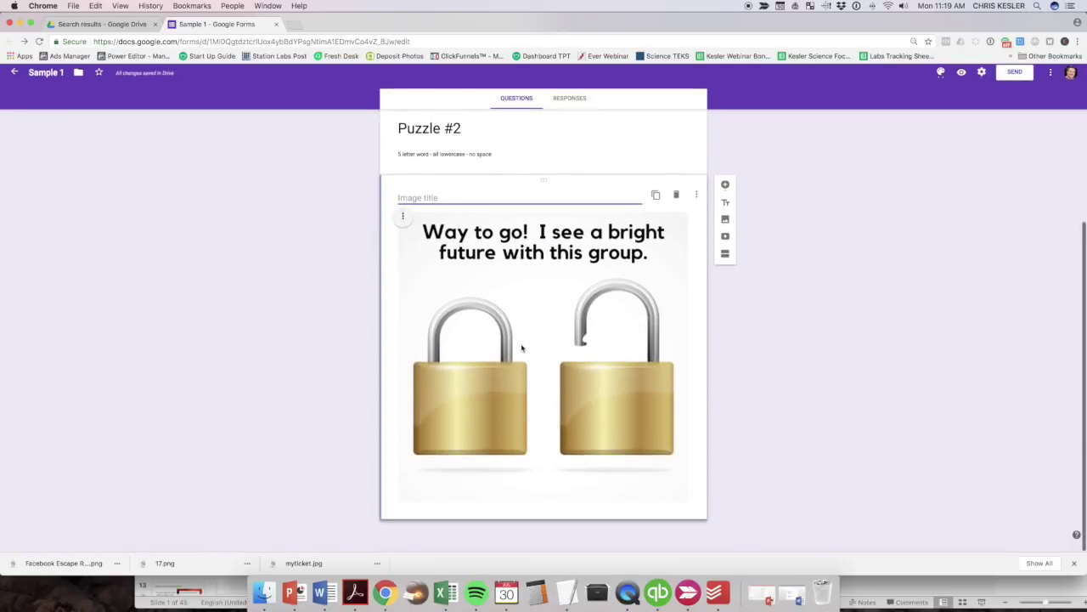
triple_click(423, 166)
key("super+c")
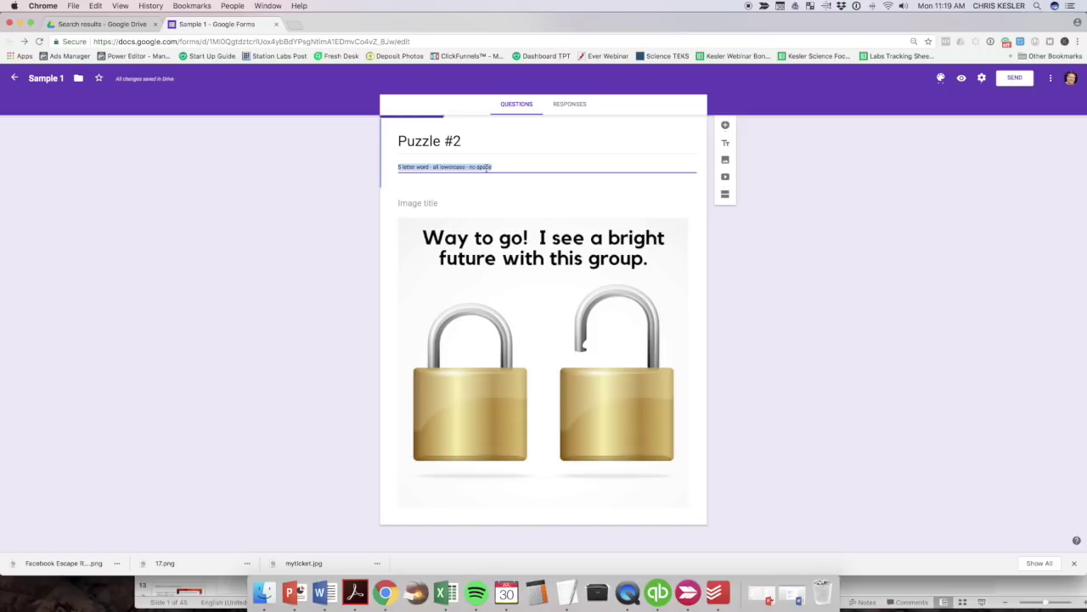
key("BackSpace")
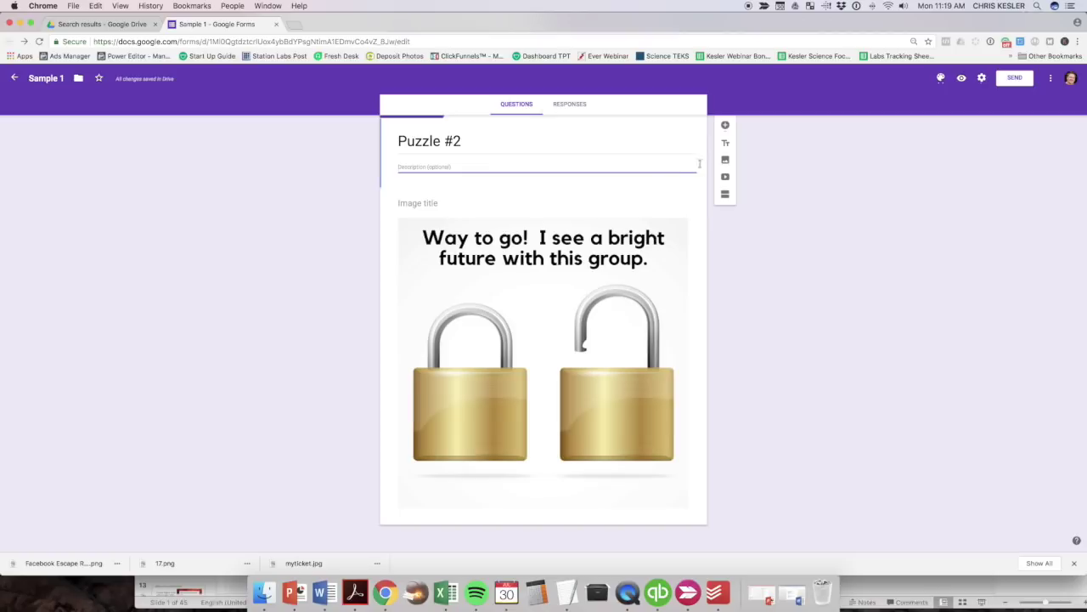
Add a new question and move it below the padlock image.
left_click(724, 125)
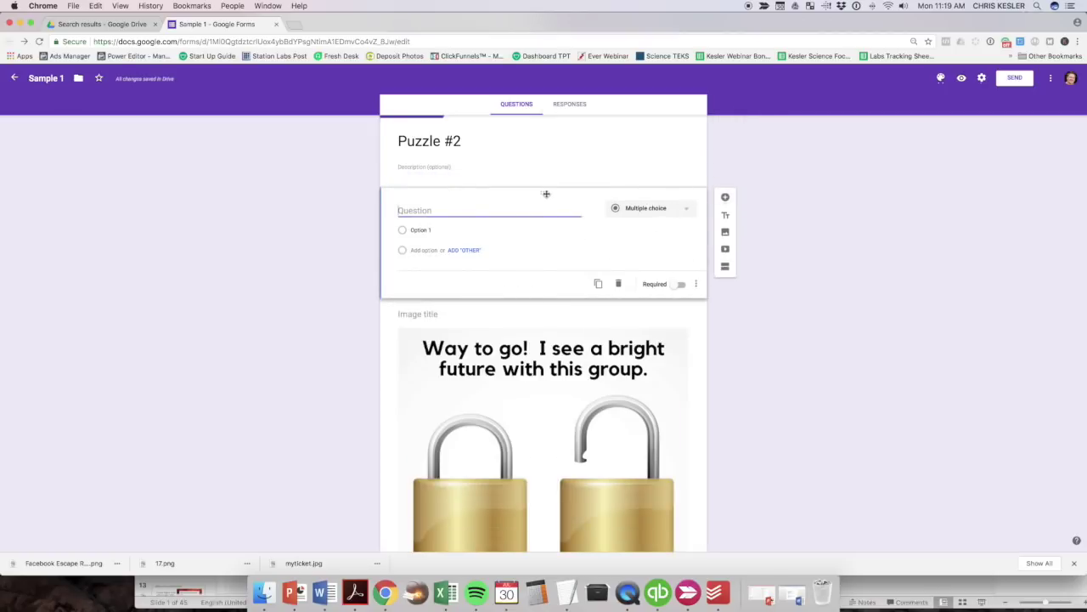
left_click_drag(546, 194, 535, 477)
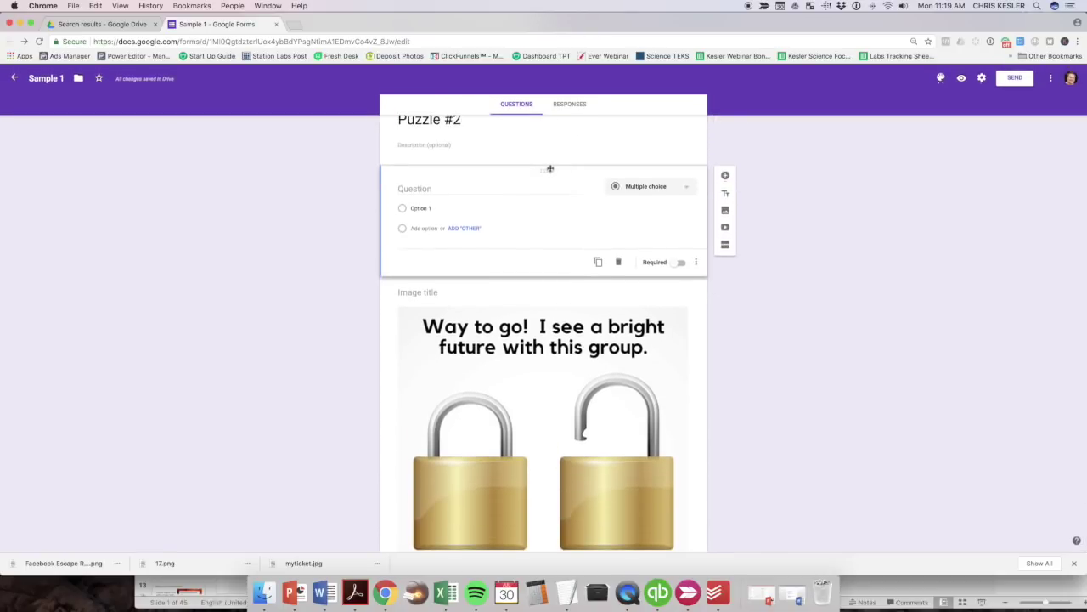
left_click_drag(550, 169, 543, 410)
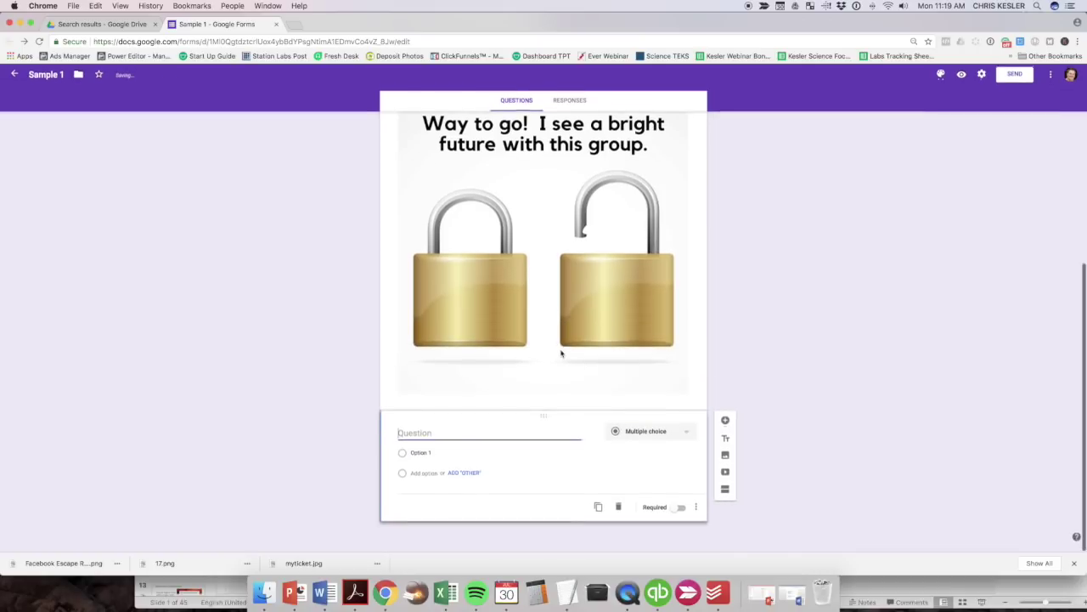
Title the question 'Puzzle #2 - 5 letter word - all lowercase - no space'.
left_click(460, 430)
key("super+v")
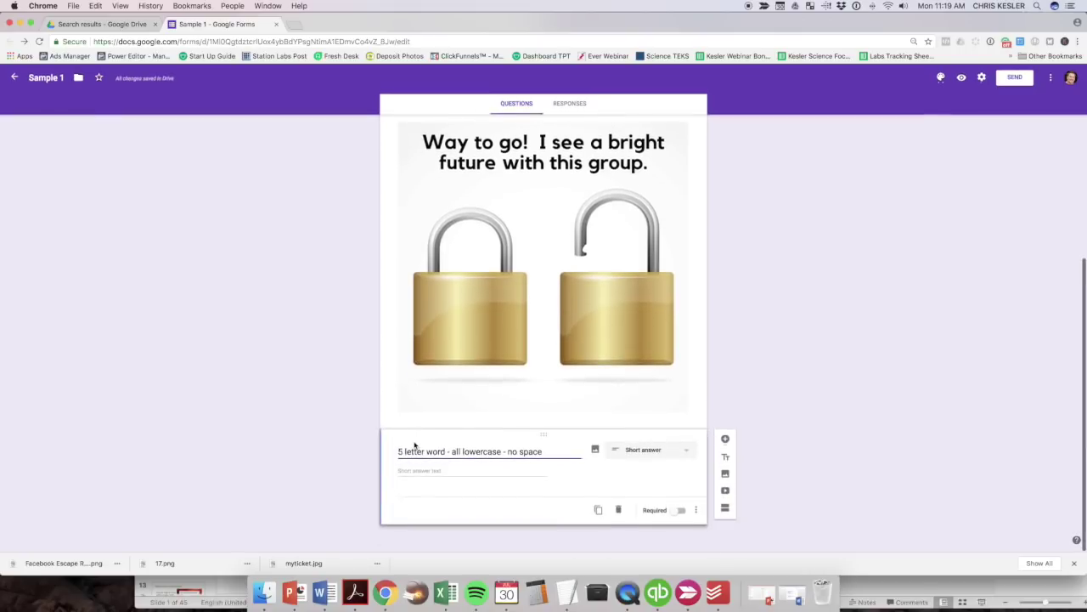
left_click(399, 451)
type("Puzzle #2")
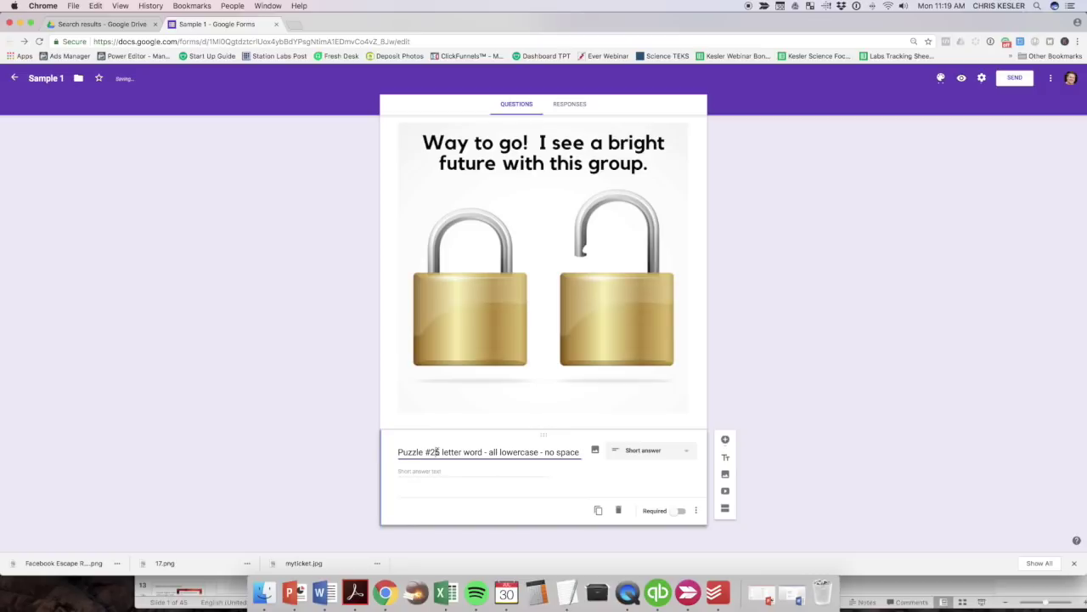
left_click_drag(435, 451, 582, 450)
key("super+c")
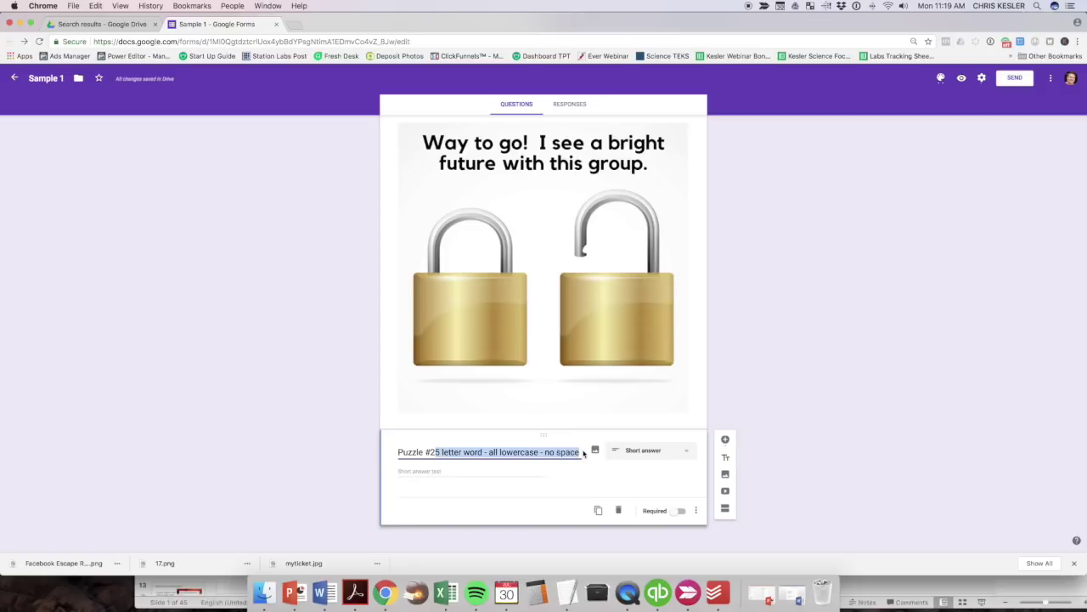
key("BackSpace")
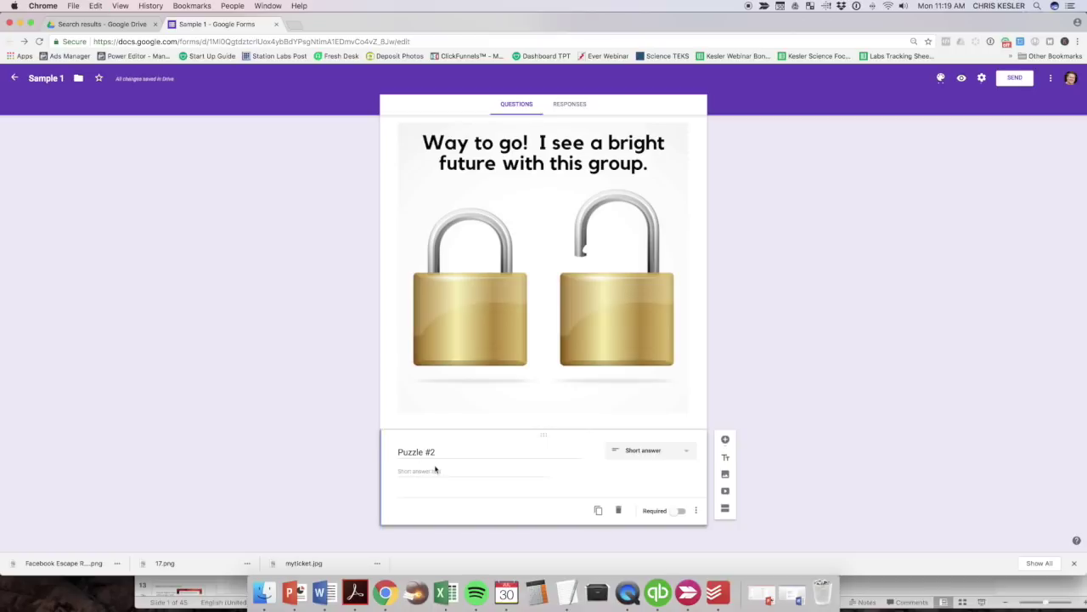
left_click(436, 451)
left_click(436, 451)
type("-")
key("super+v")
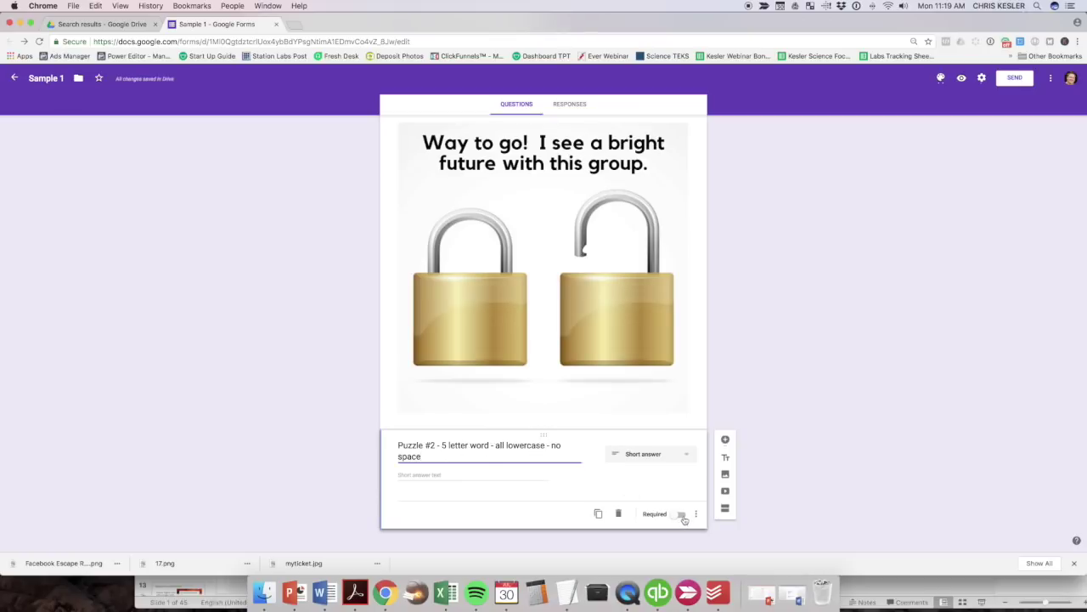
Make Puzzle #2 required with Text Contains response validation.
left_click(683, 515)
left_click(696, 514)
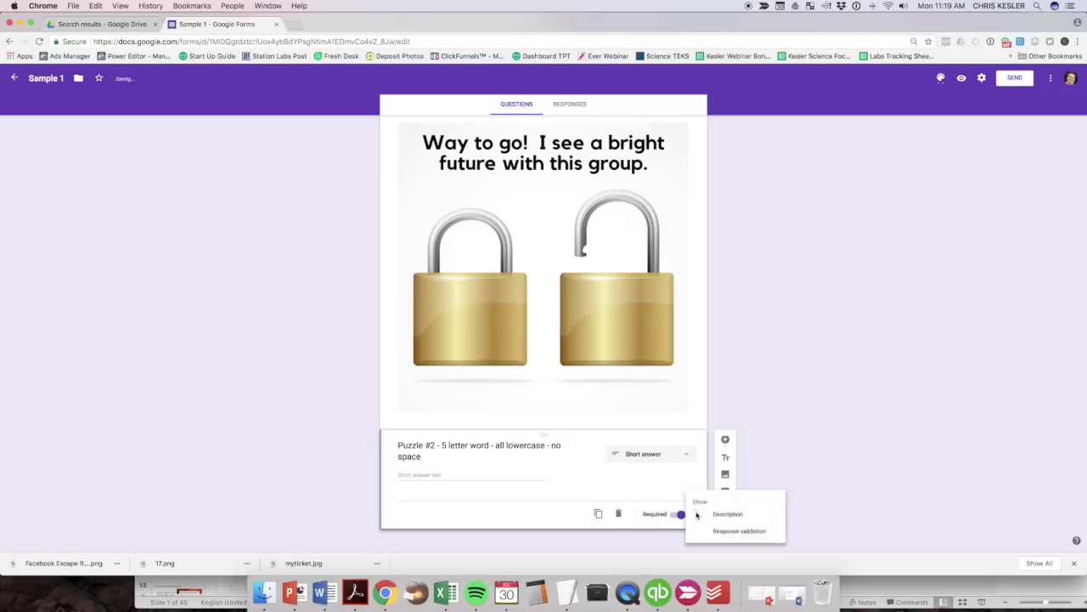
left_click(718, 530)
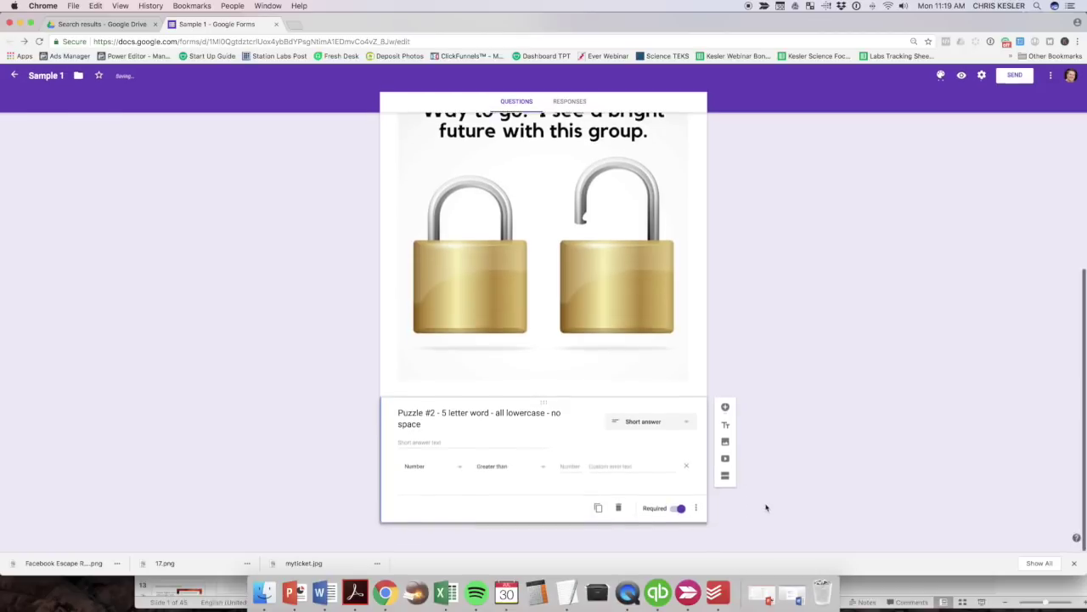
left_click(436, 472)
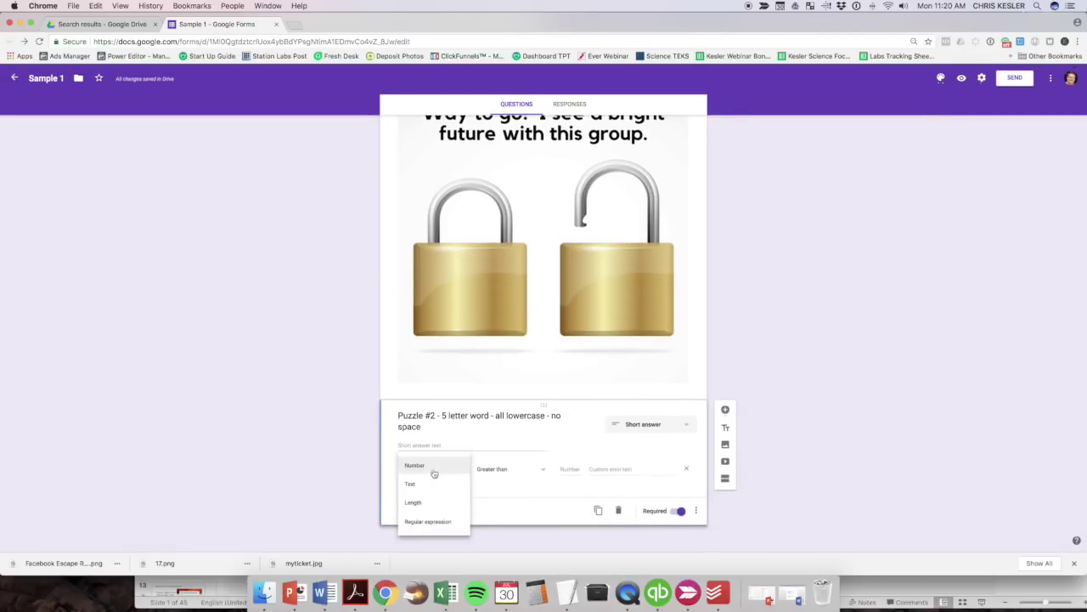
left_click(421, 486)
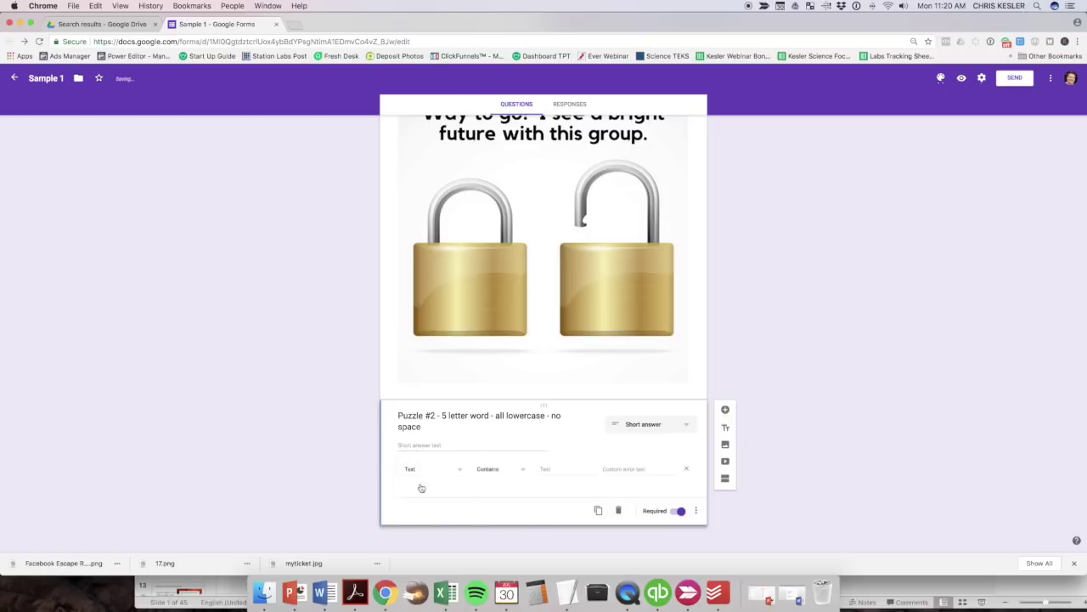
left_click(508, 469)
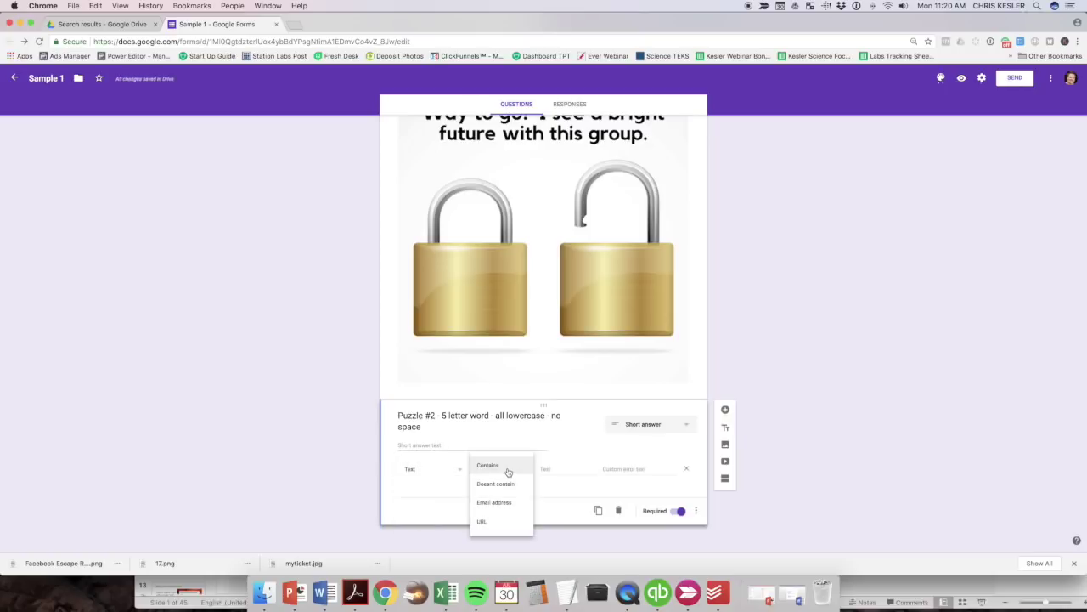
scroll(507, 474, "up", 2)
scroll(507, 474, "down", 2)
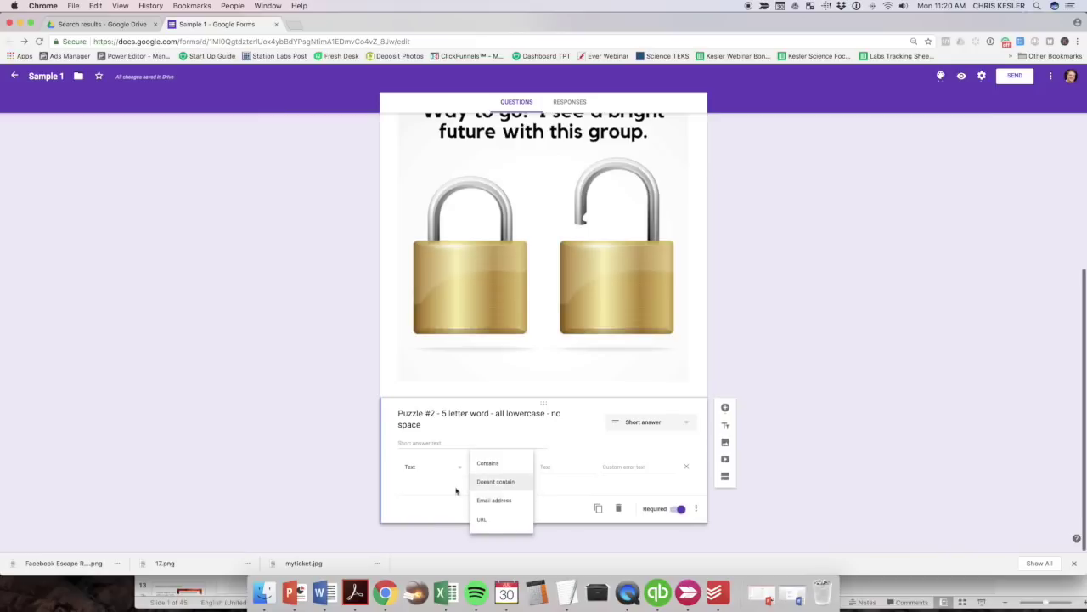
left_click(443, 486)
Require answers containing 'atoms', with the error message 'Nope. Try Again!'.
left_click(495, 469)
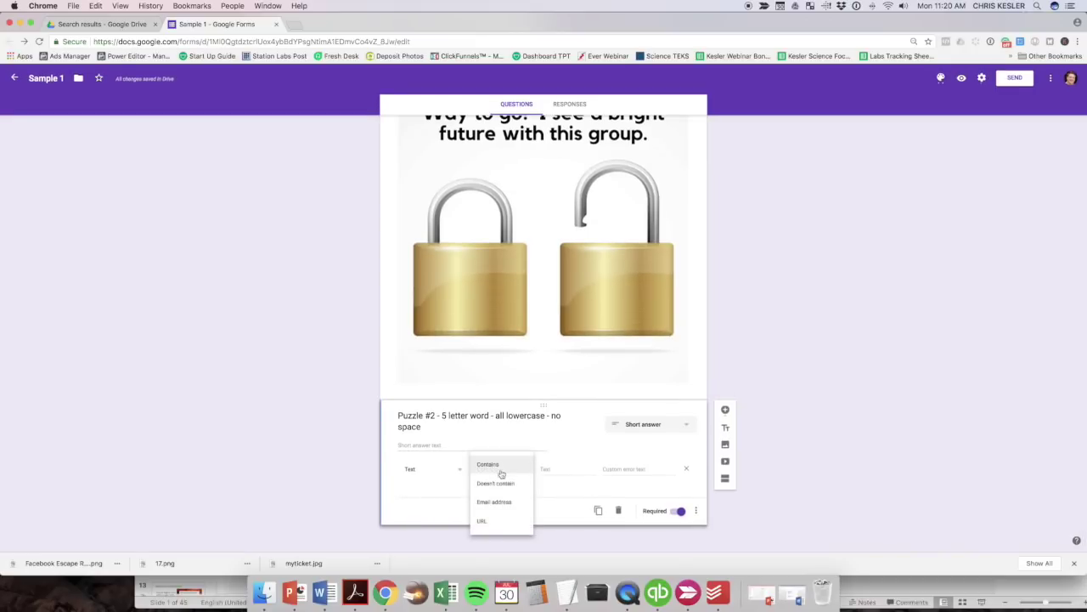
left_click(426, 477)
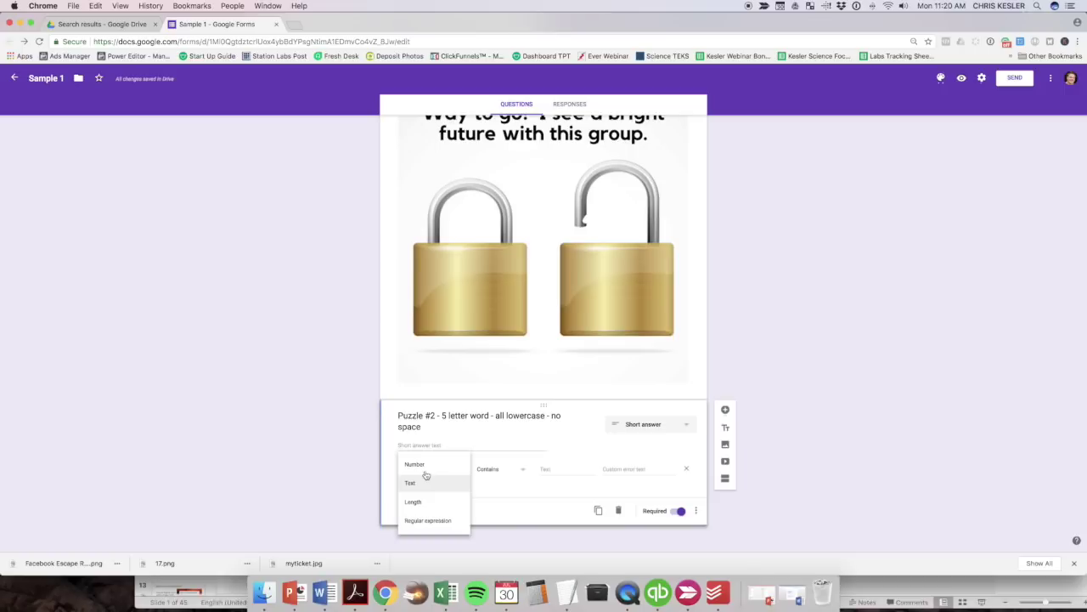
left_click(418, 466)
left_click(495, 472)
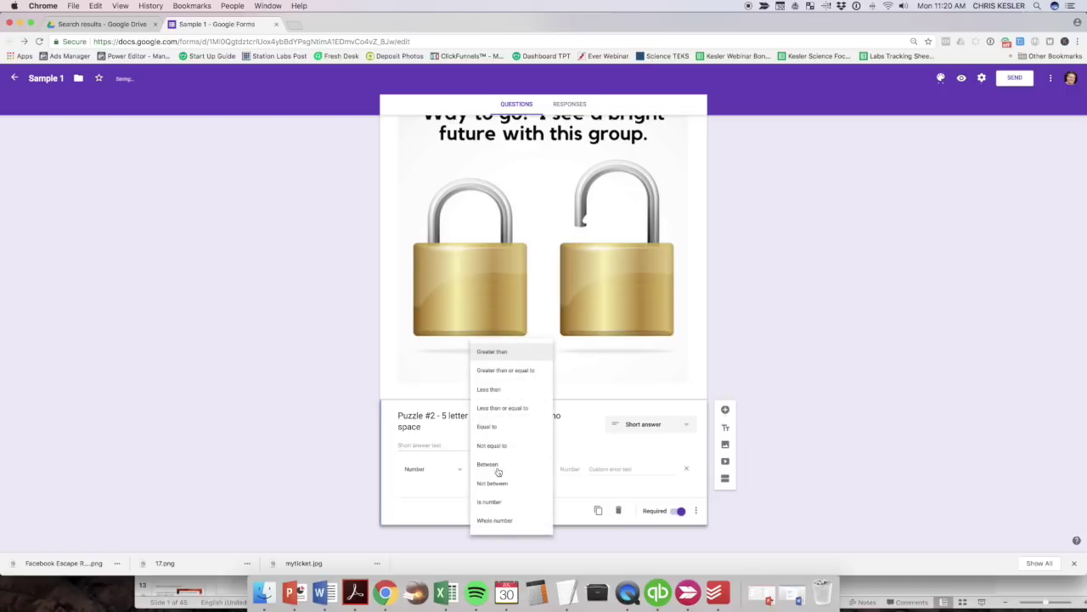
left_click(423, 472)
left_click(421, 484)
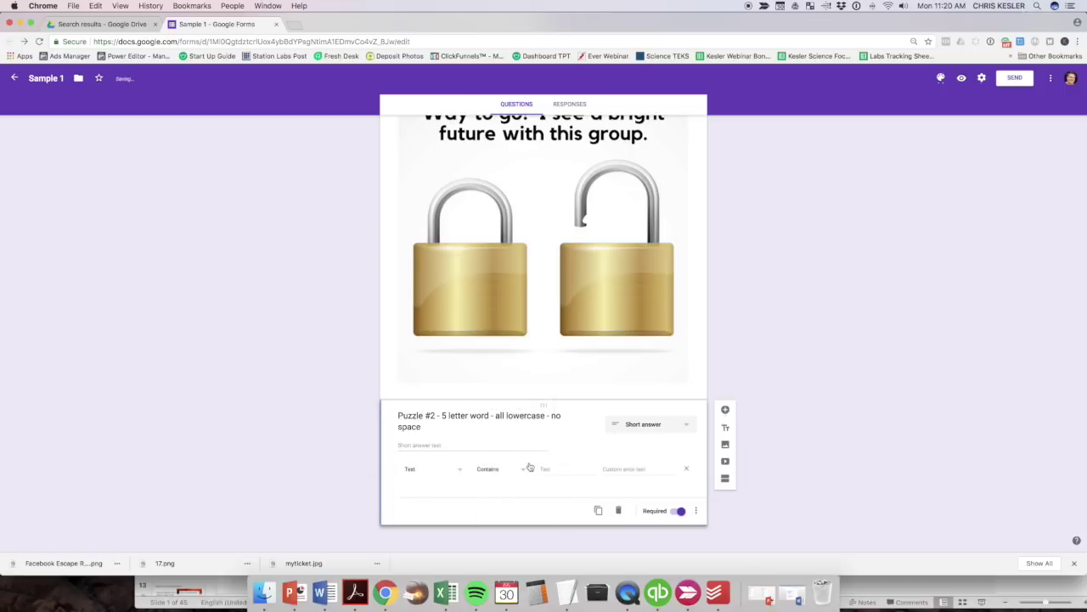
left_click(571, 471)
type("atoms")
left_click(627, 469)
type("Nope. Try A")
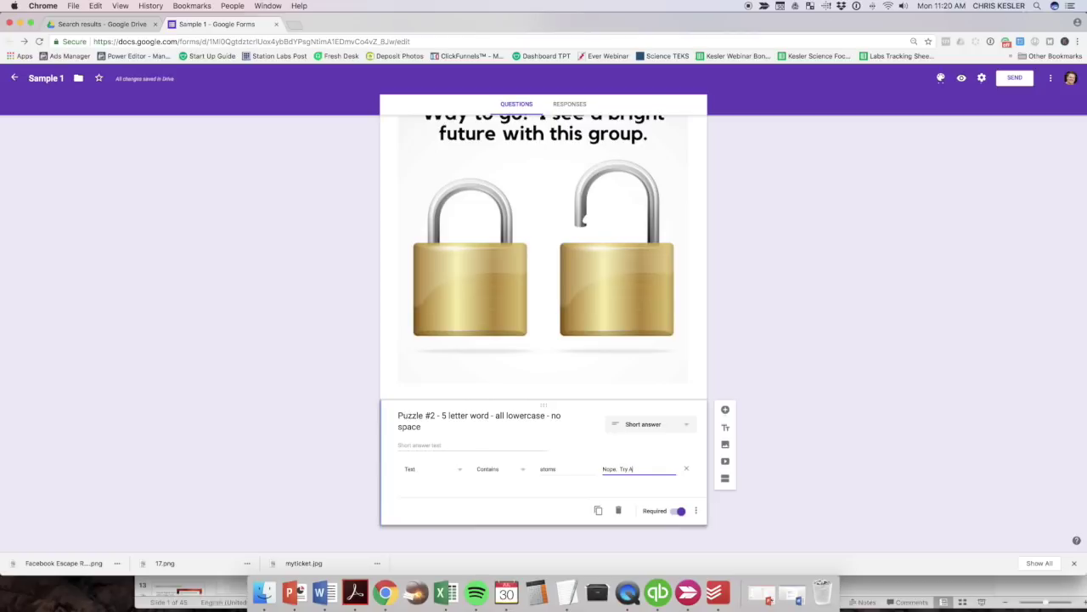
type("gain!")
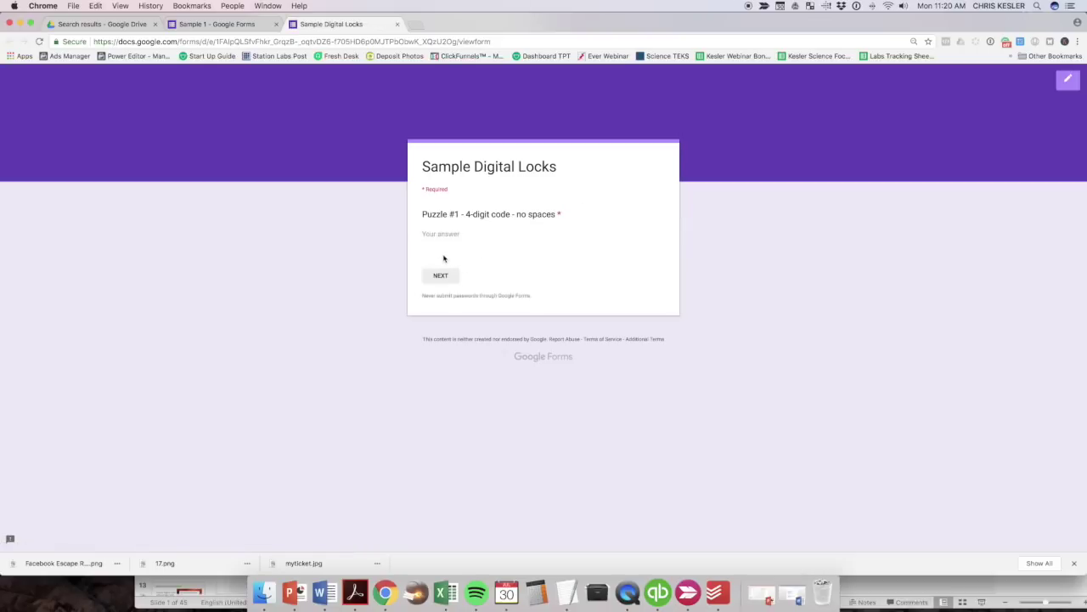
In the preview, answer Puzzle #1 with 1234 and continue to the Puzzle #2 page.
left_click(441, 234)
type("1234")
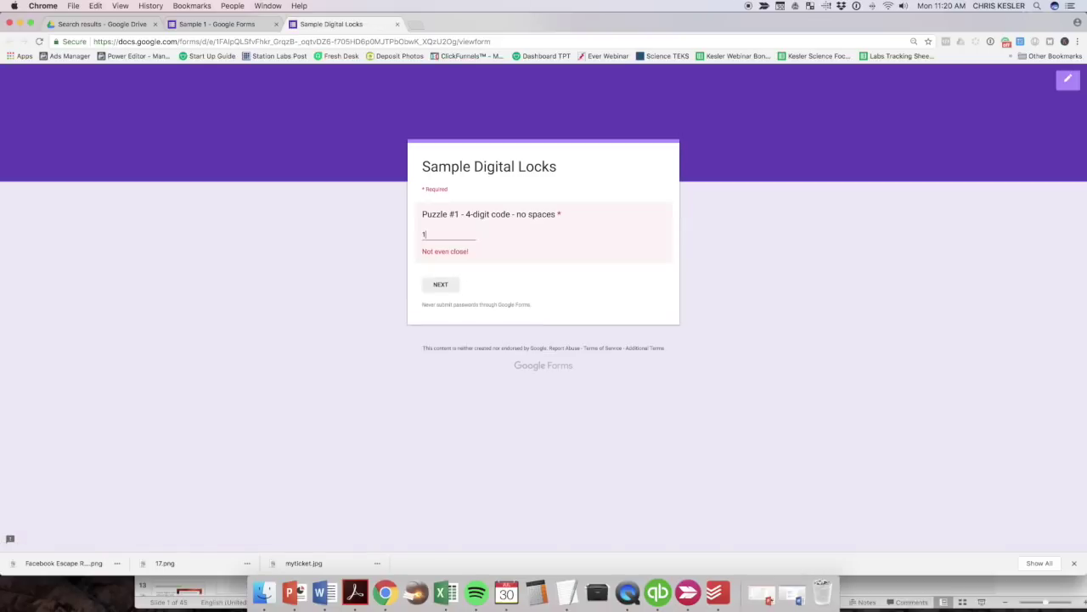
left_click(441, 276)
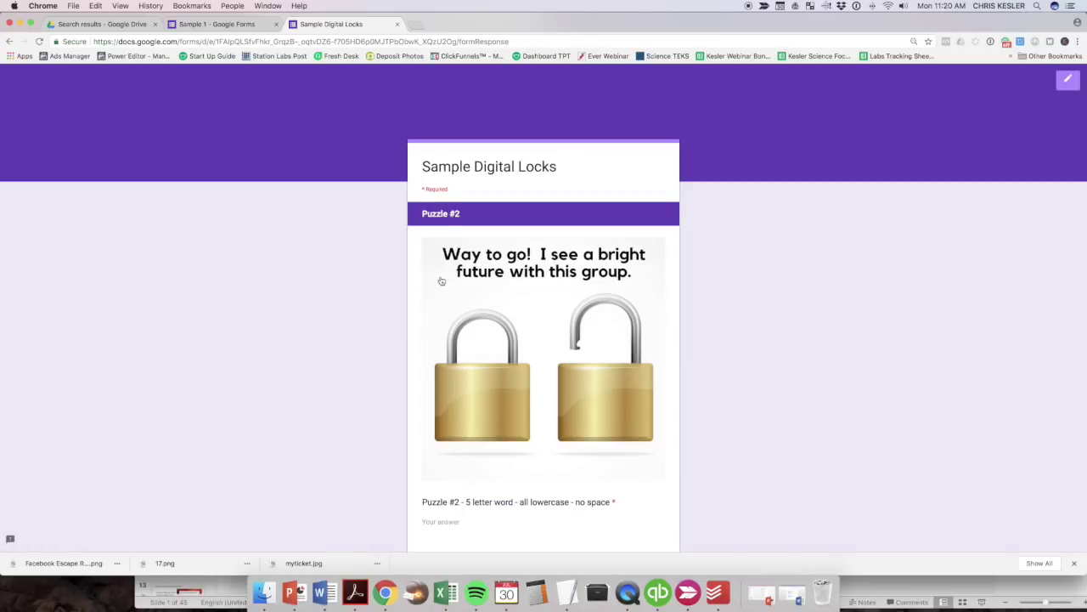
scroll(441, 280, "down", 2)
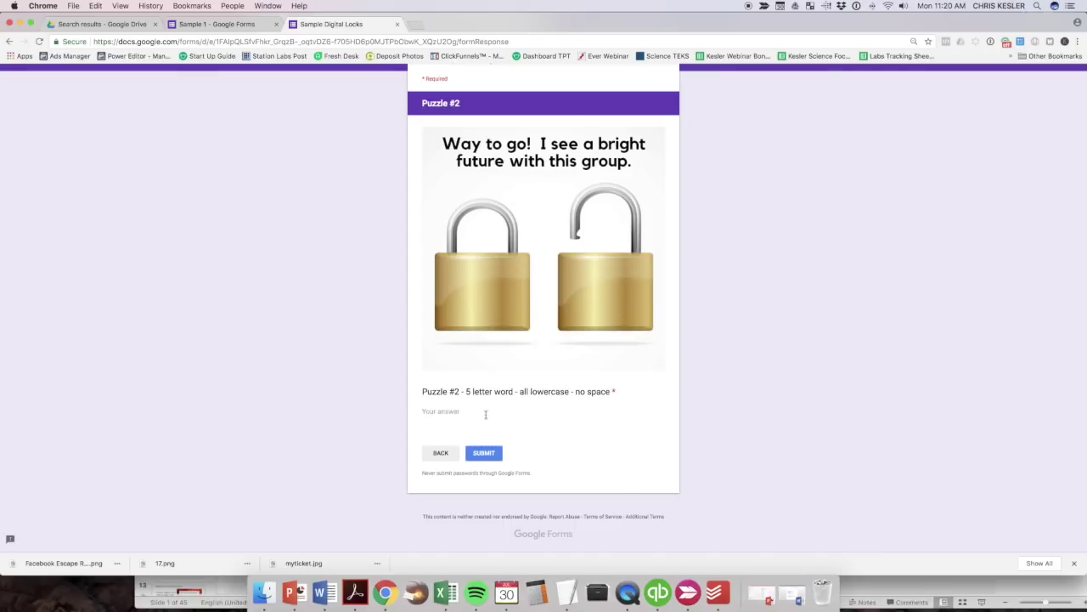
Try the wrong answer 'perio' then 'atoms' in Puzzle #2, and leave the preview.
left_click(438, 412)
type("periodic")
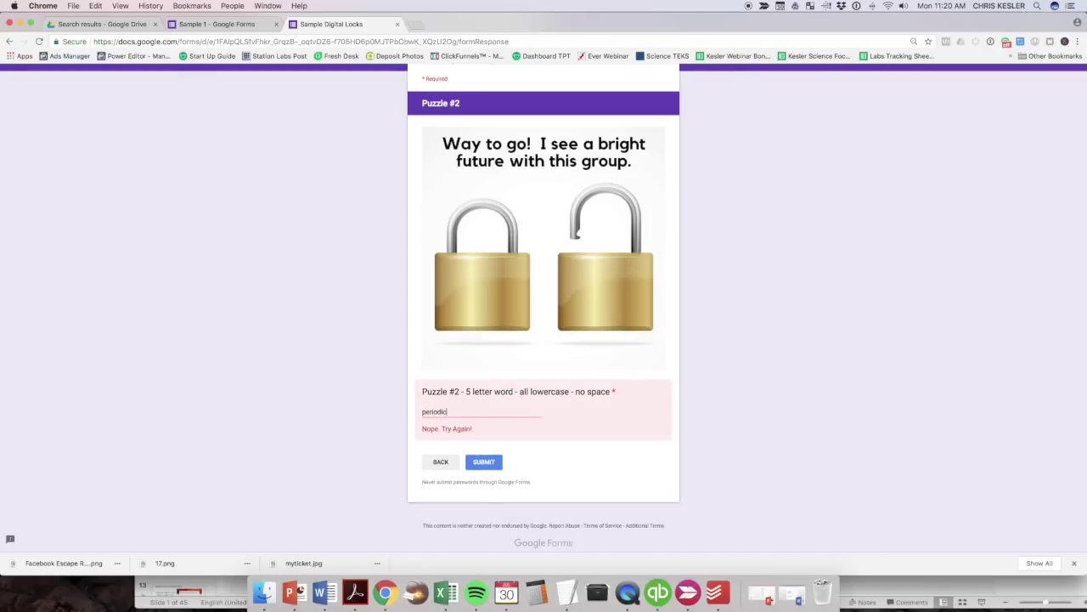
key("BackSpace")
key("BackSpace")
key("BackSpace")
key("BackSpace")
key("BackSpace")
type("atoms")
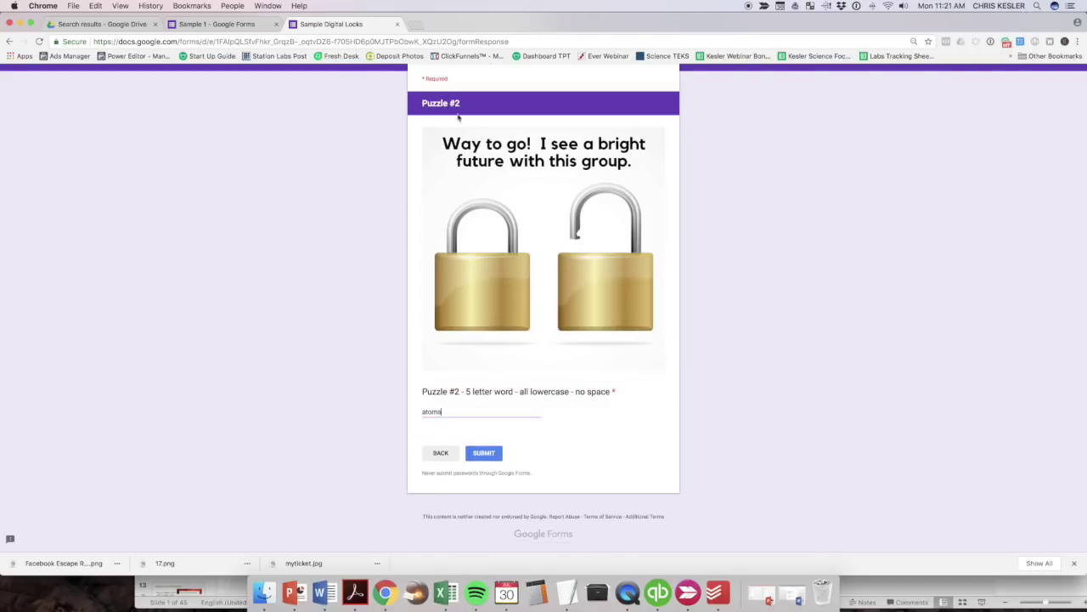
left_click(397, 25)
left_click(624, 198)
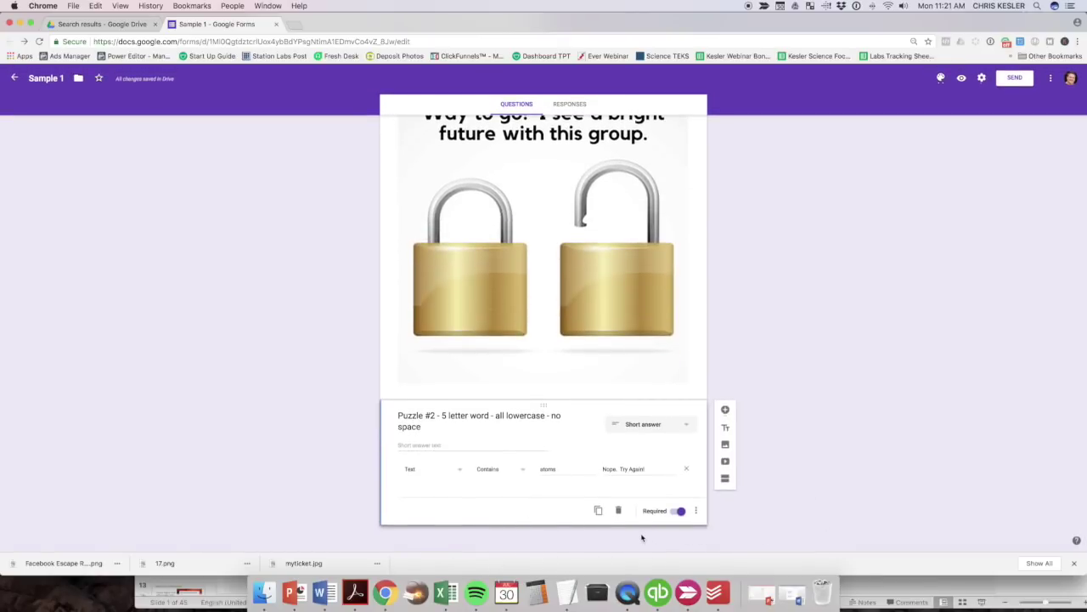
scroll(601, 382, "up", 10)
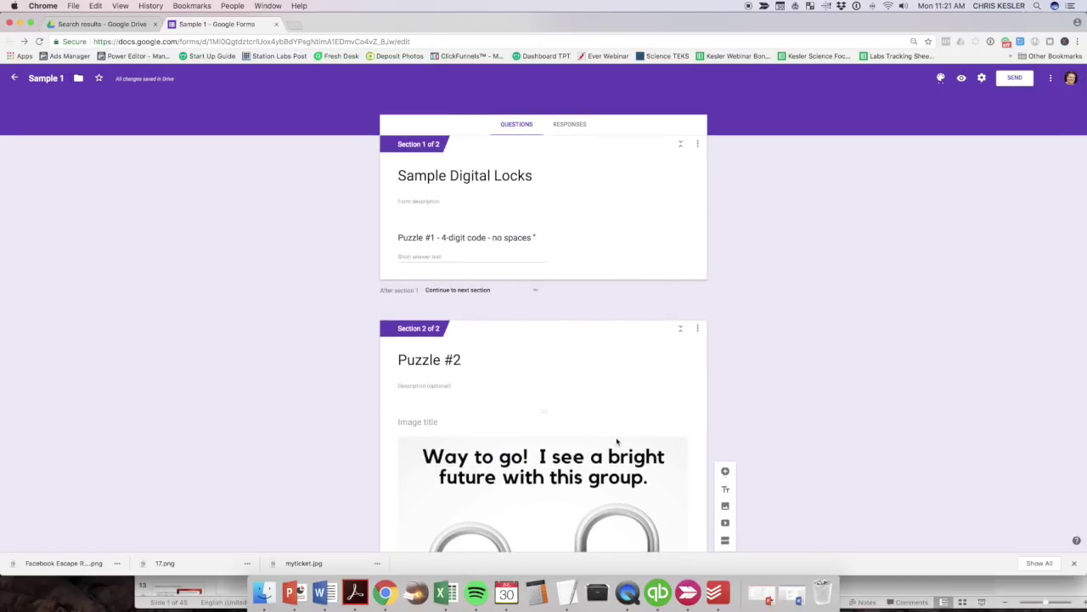
scroll(622, 443, "down", 2)
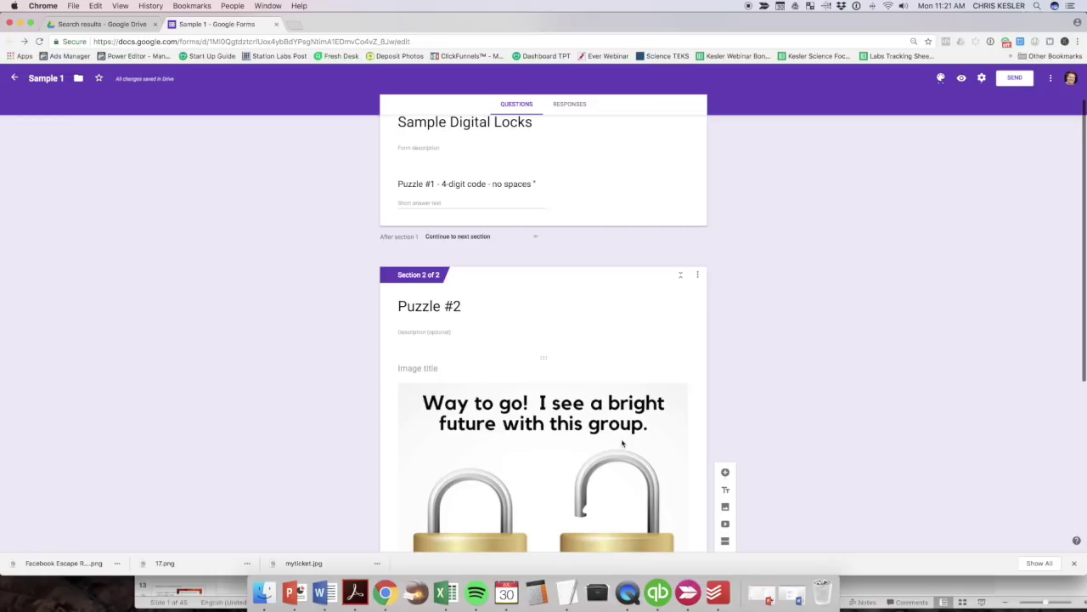
scroll(622, 445, "up", 2)
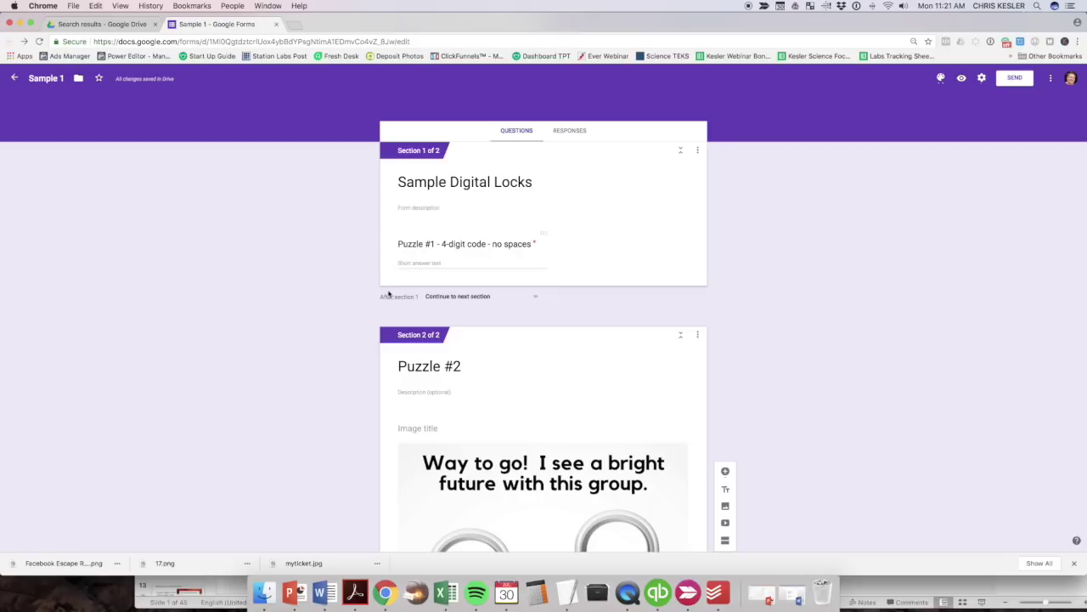
left_click(457, 297)
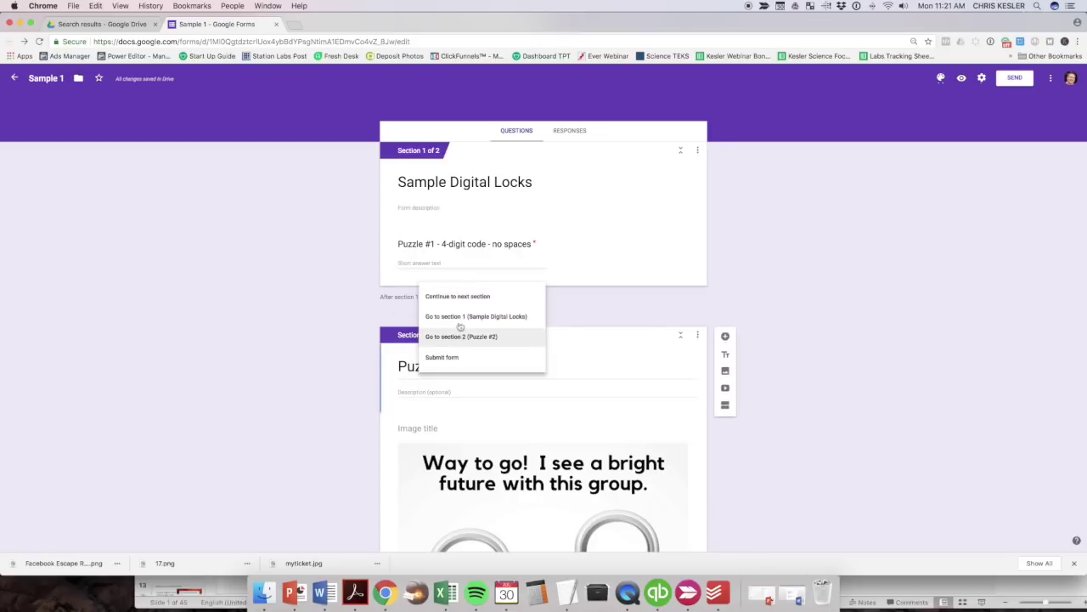
left_click(459, 296)
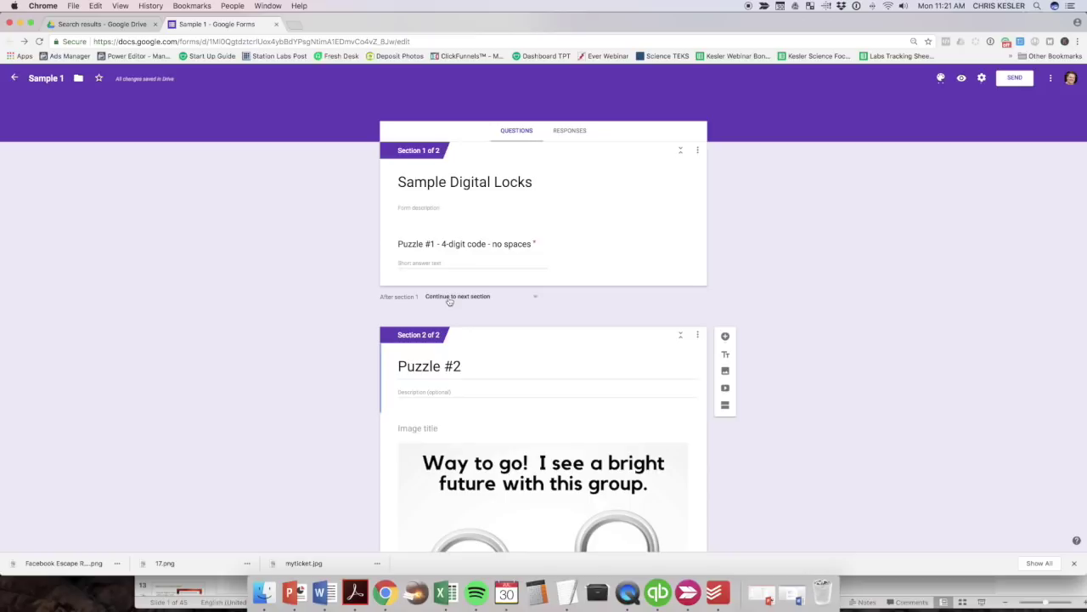
left_click(457, 297)
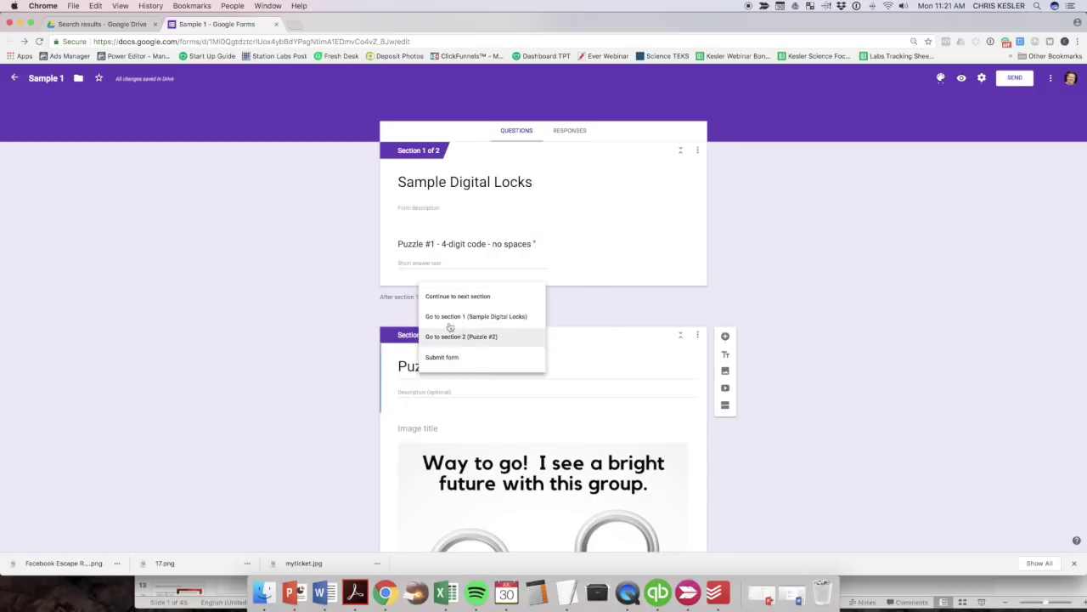
left_click(833, 295)
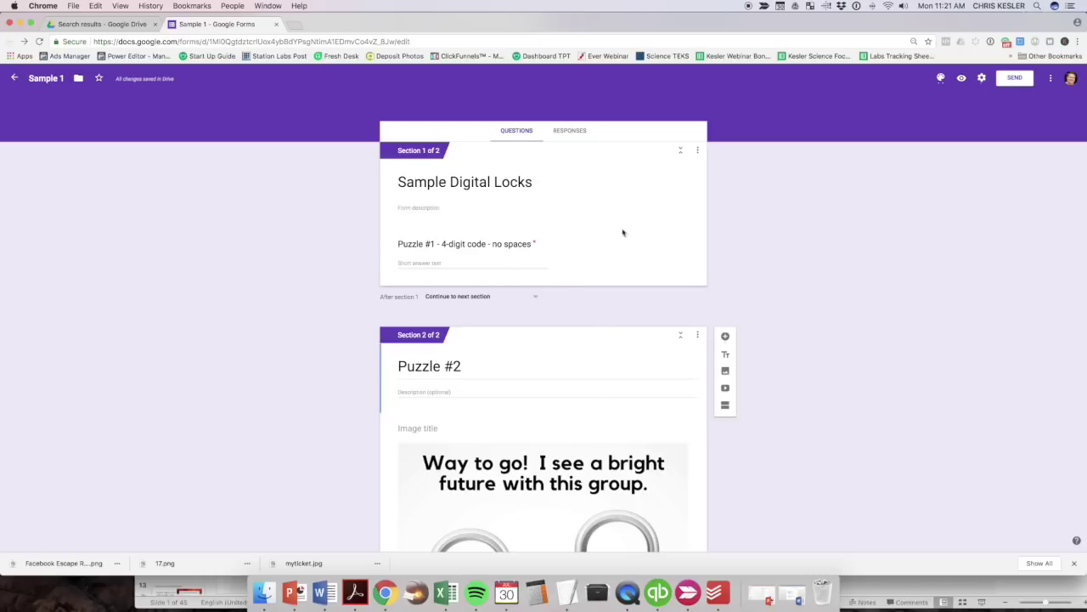
scroll(640, 365, "up", 1)
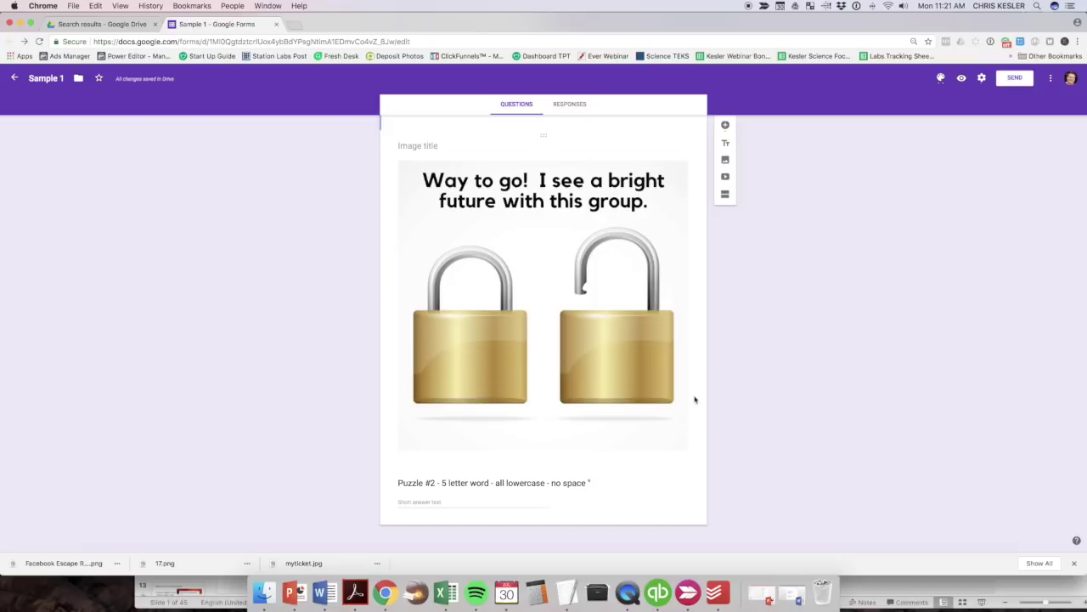
Add a new section after Puzzle #2 and title it 'Congrats'.
left_click(654, 509)
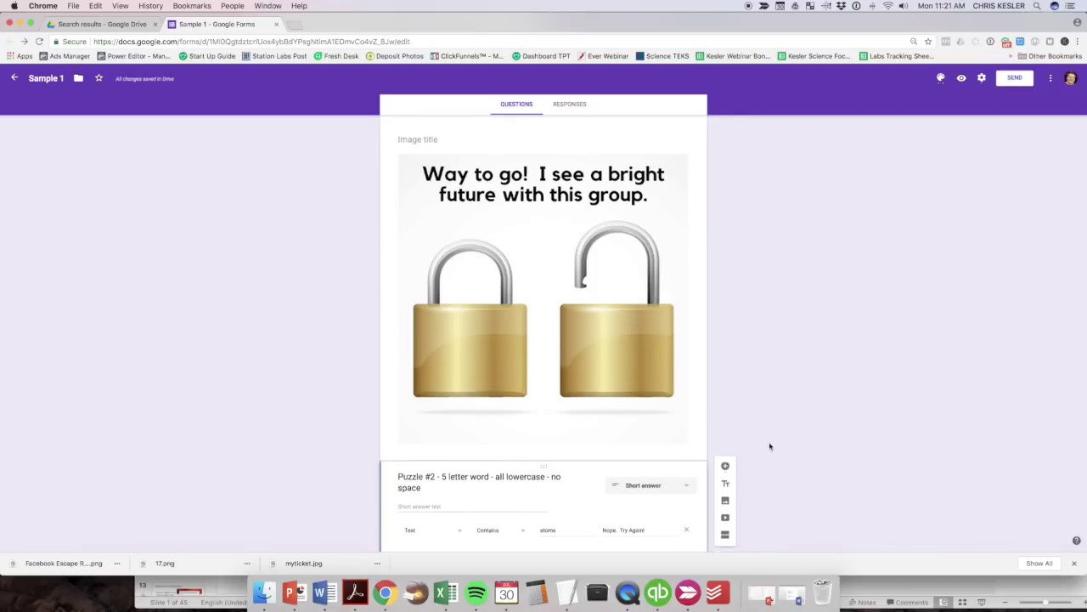
left_click(725, 482)
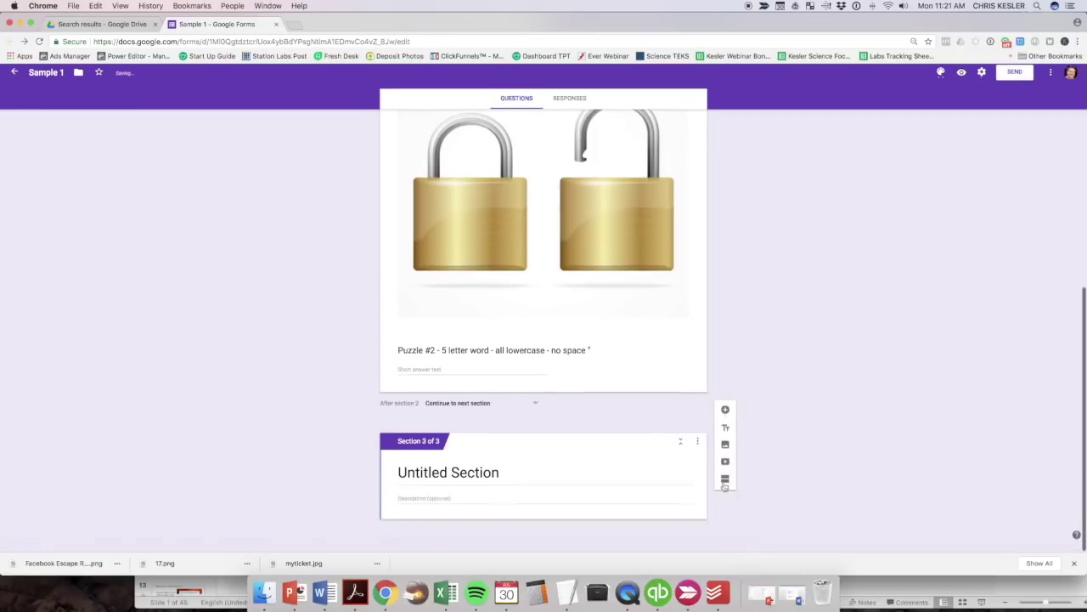
left_click(434, 487)
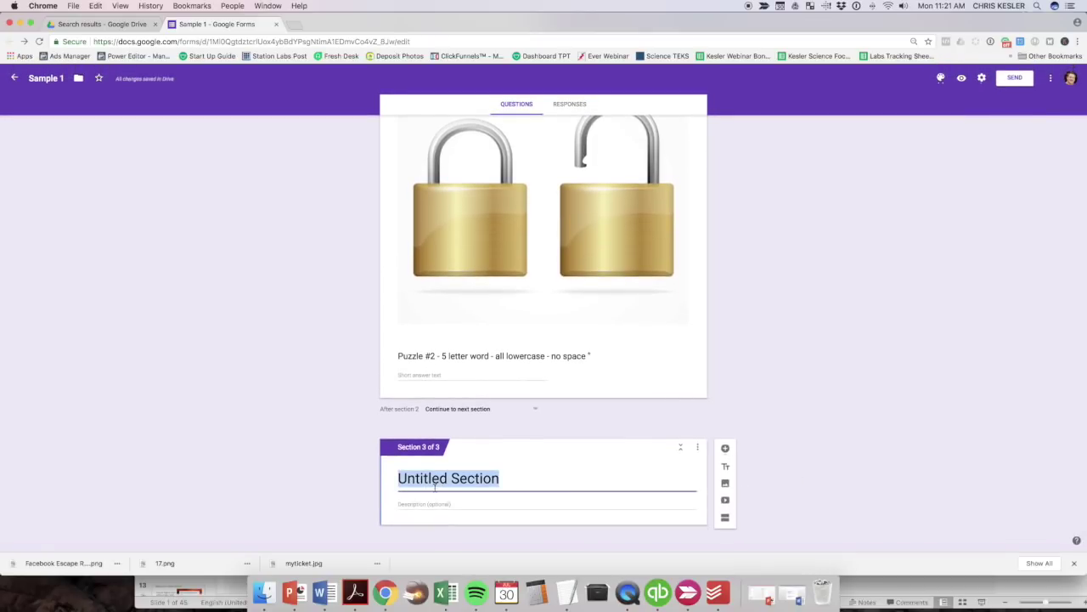
type("Contg")
key("BackSpace")
key("BackSpace")
type("grats")
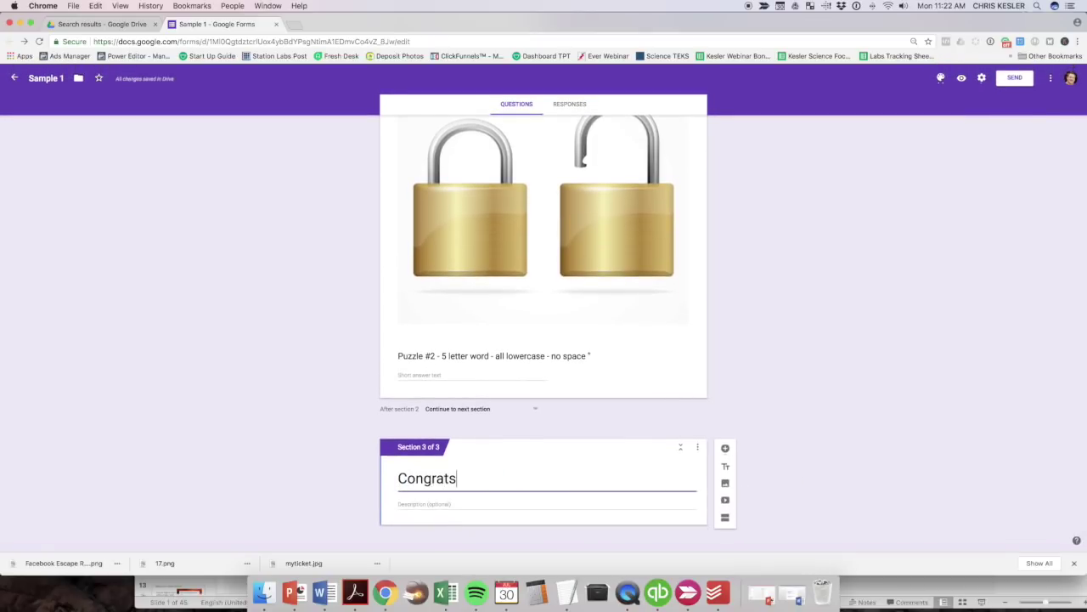
Upload the 6.png image into the Congrats section.
left_click(727, 485)
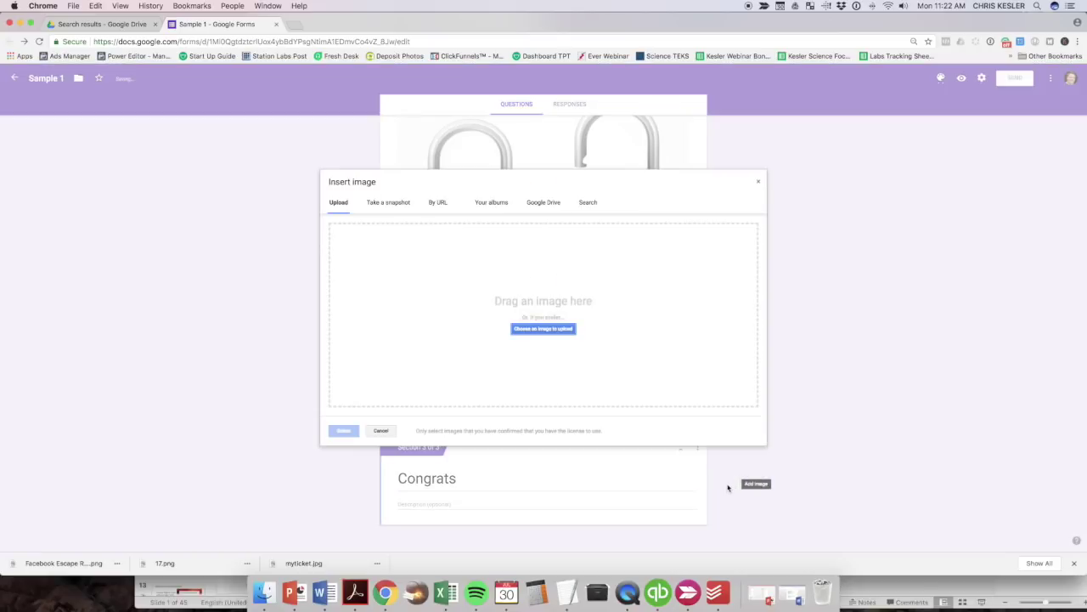
left_click(559, 329)
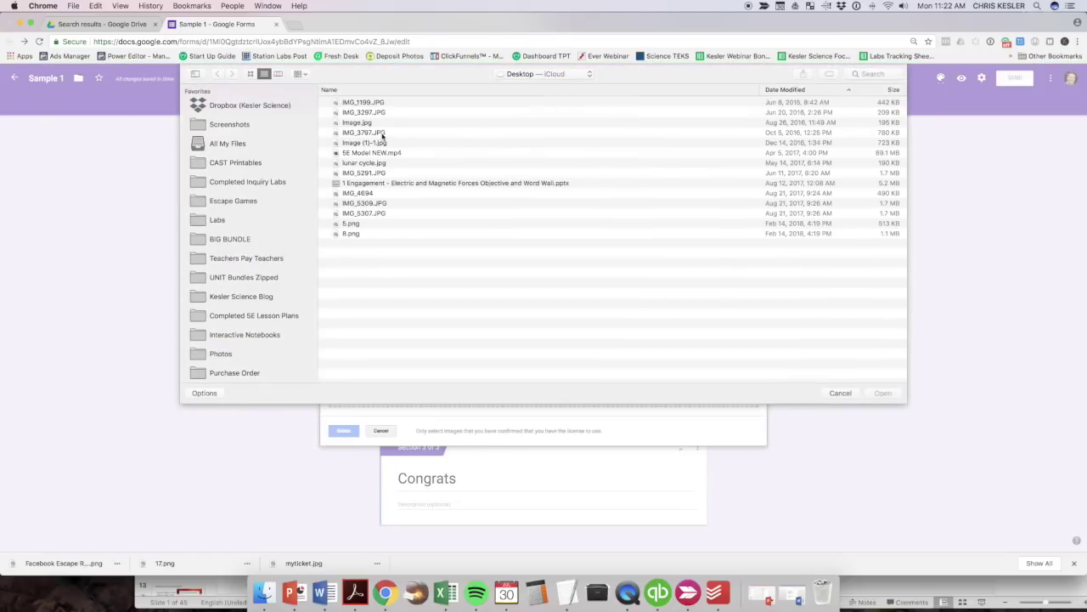
left_click(357, 233)
left_click(884, 393)
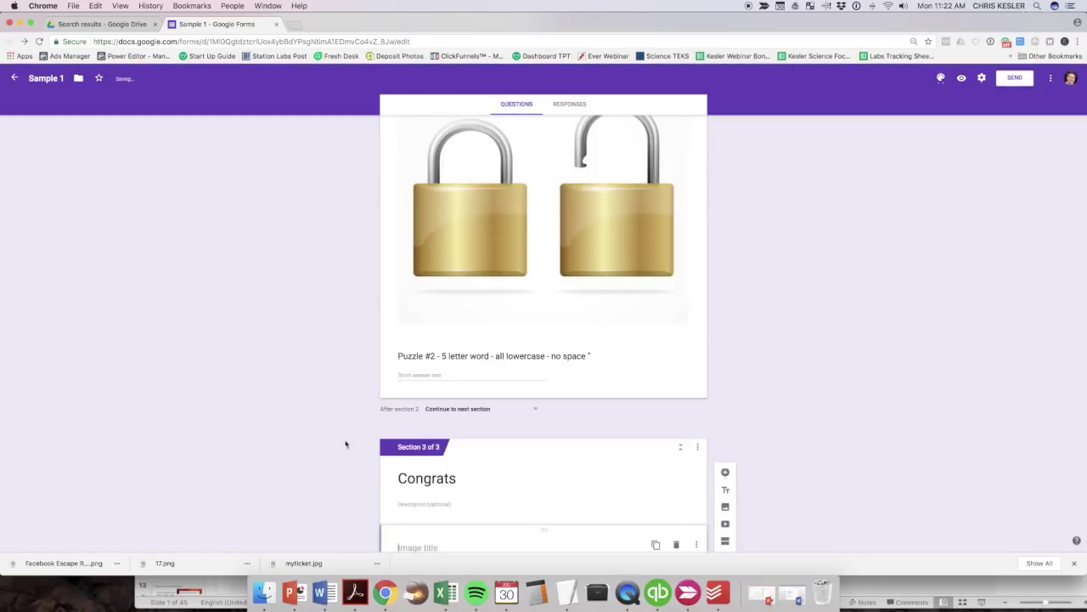
scroll(544, 416, "up", 10)
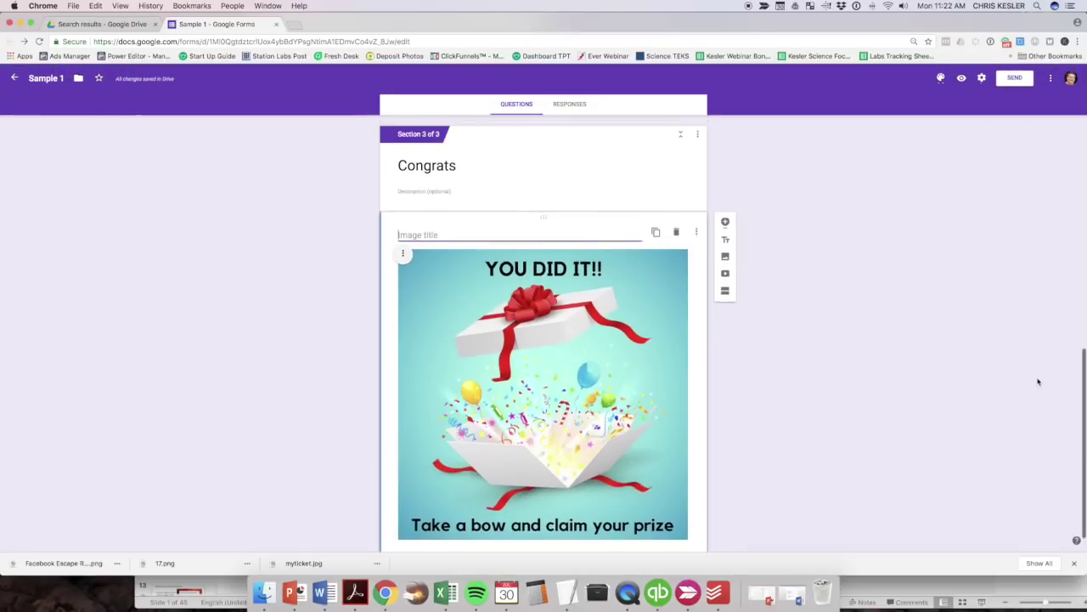
left_click(962, 78)
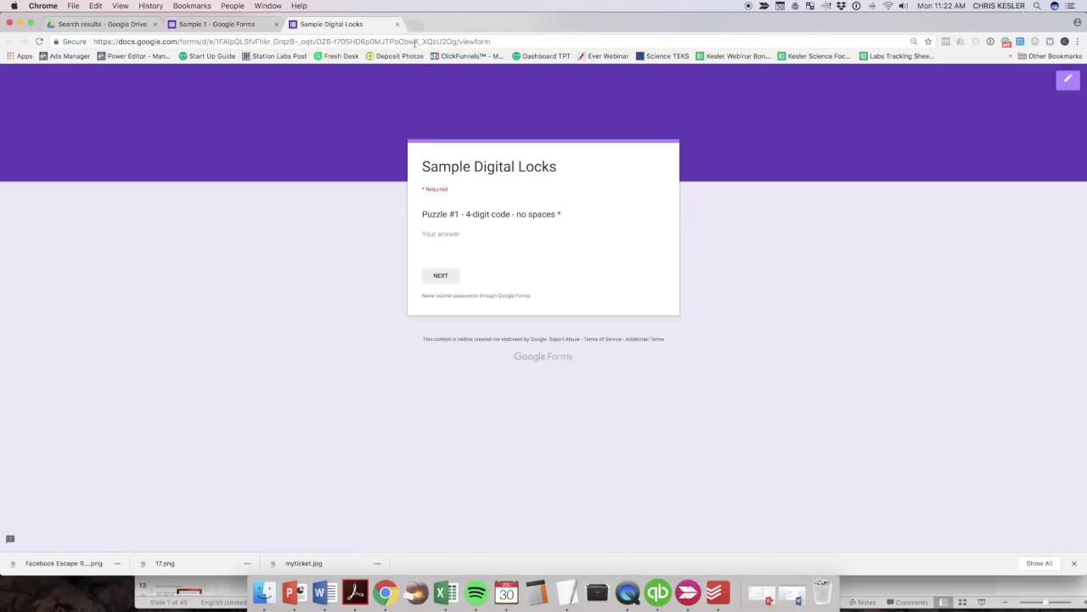
left_click(416, 41)
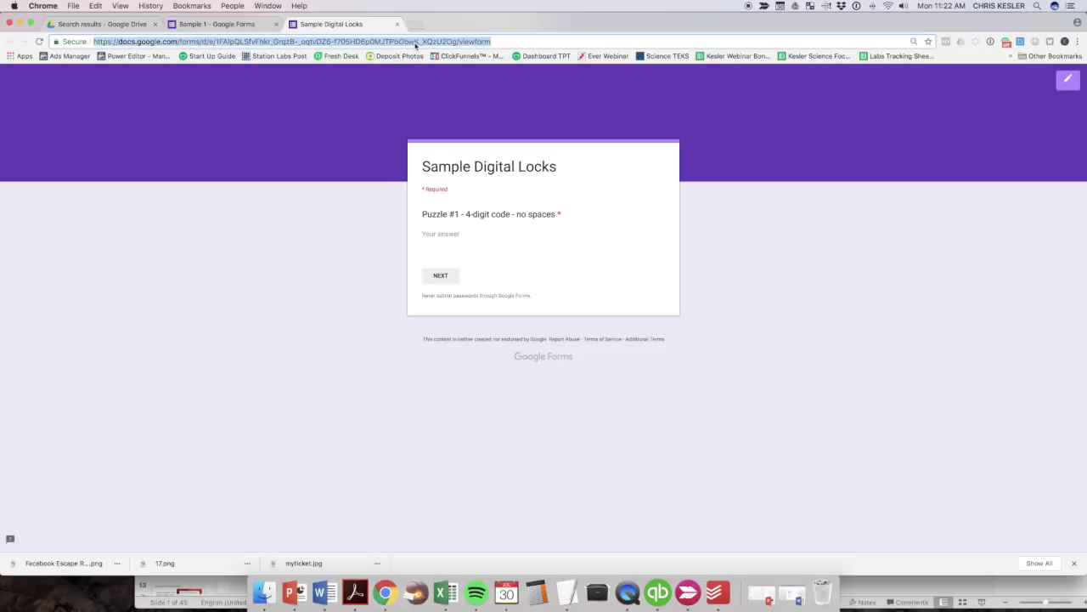
left_click(441, 234)
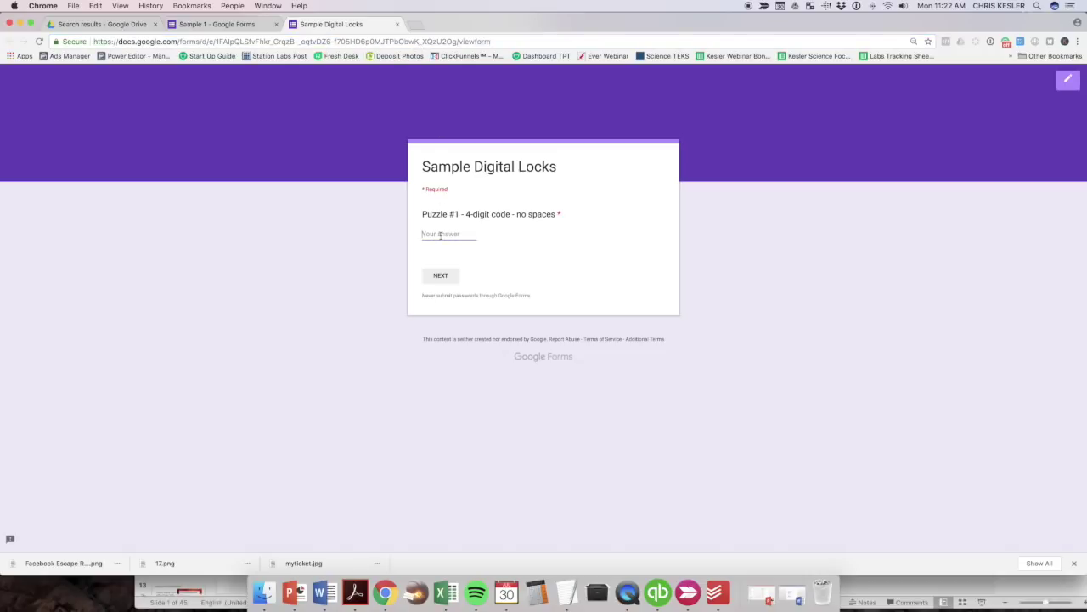
type("1234")
left_click(440, 275)
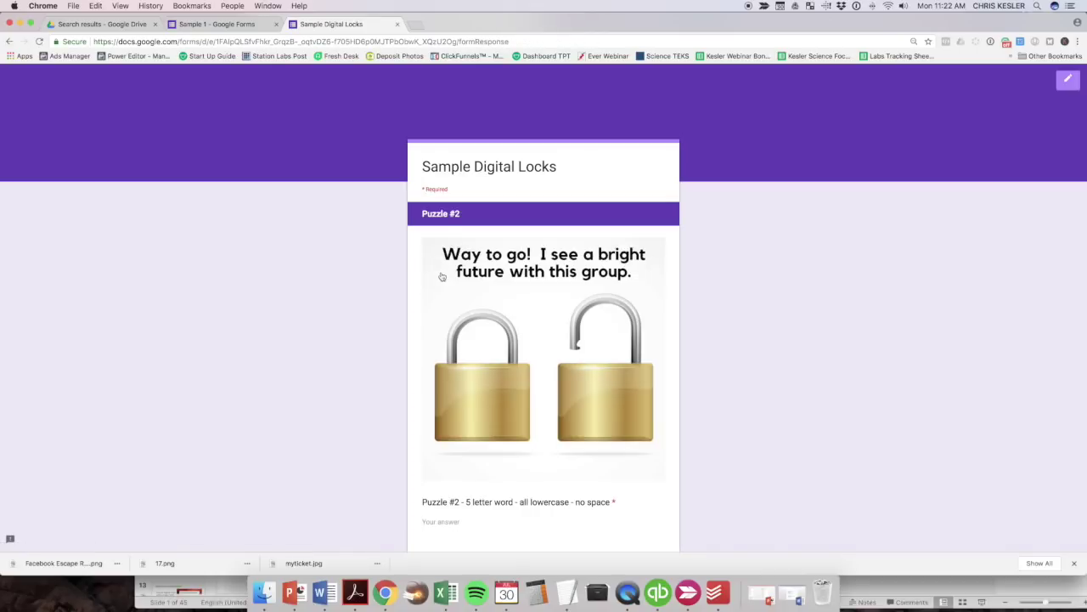
scroll(442, 276, "down", 3)
left_click(441, 412)
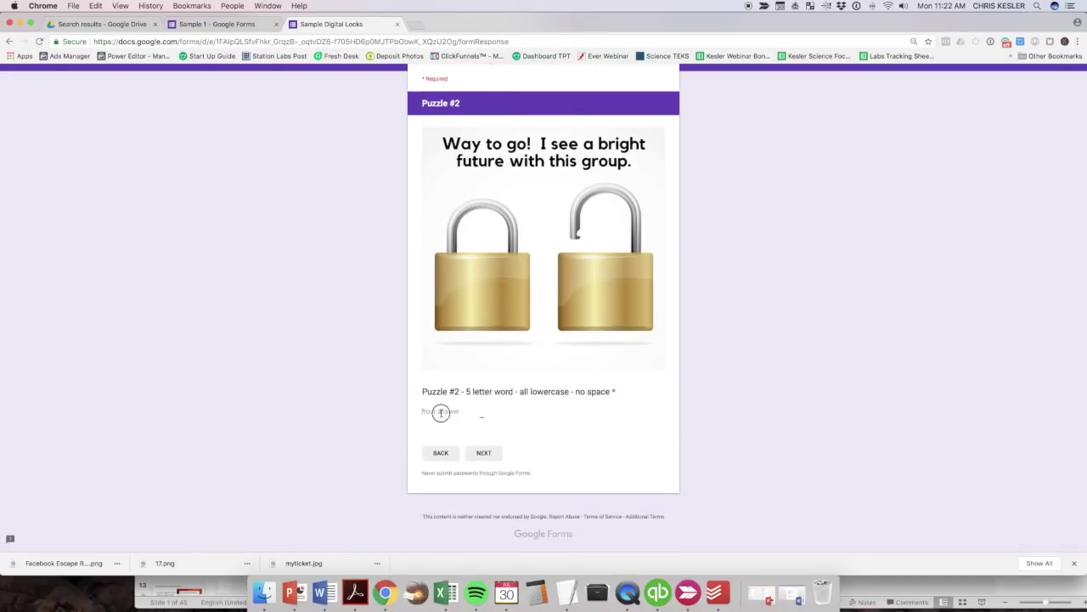
type("atoms")
left_click(484, 454)
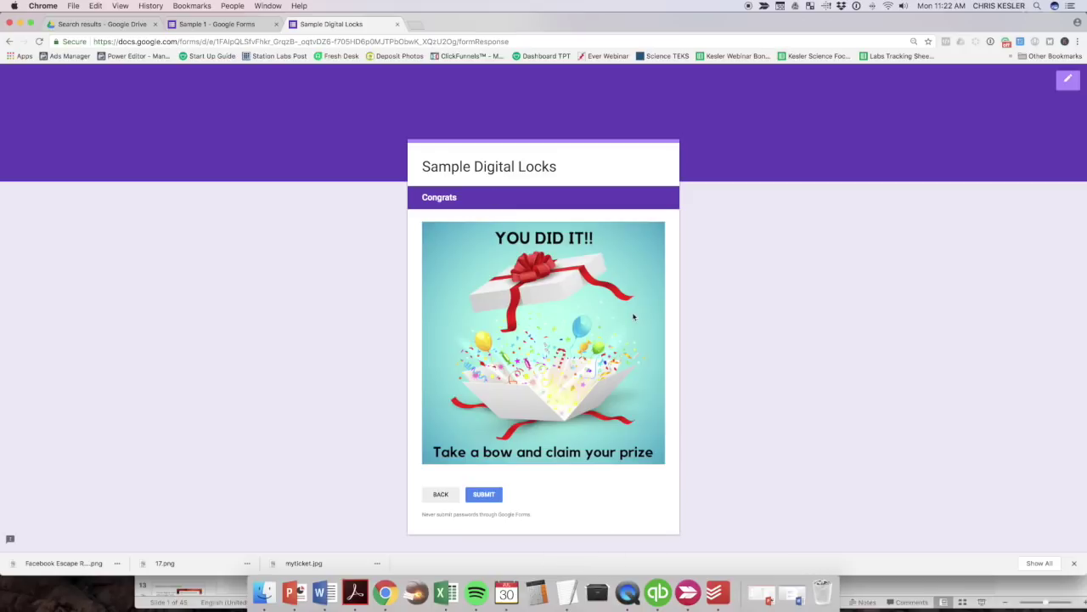
left_click(397, 23)
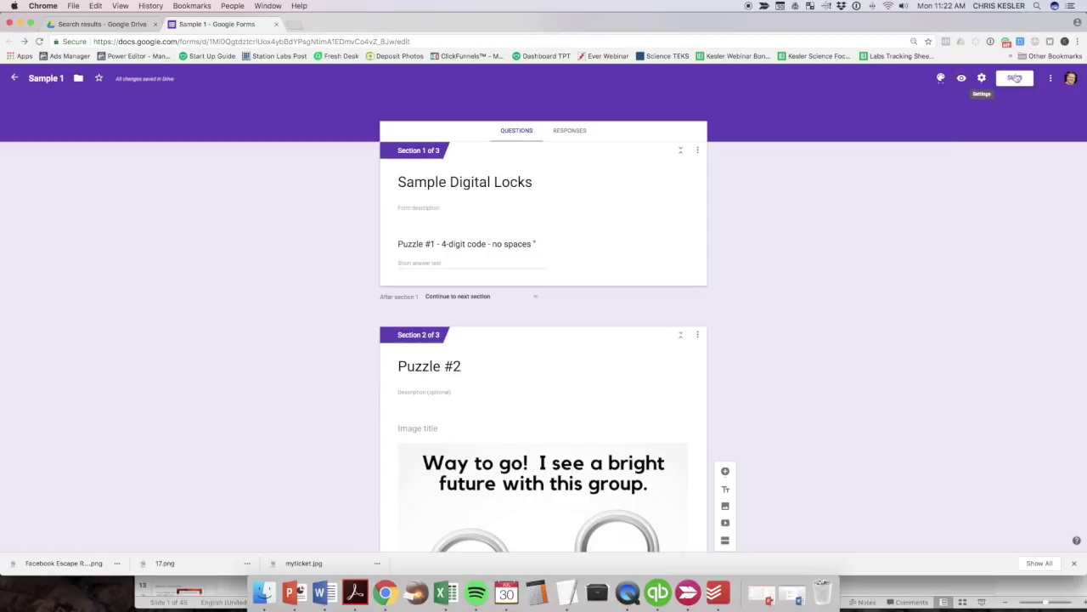
Preview the live Sample Digital Locks form and select its web address.
left_click(962, 77)
left_click(294, 42)
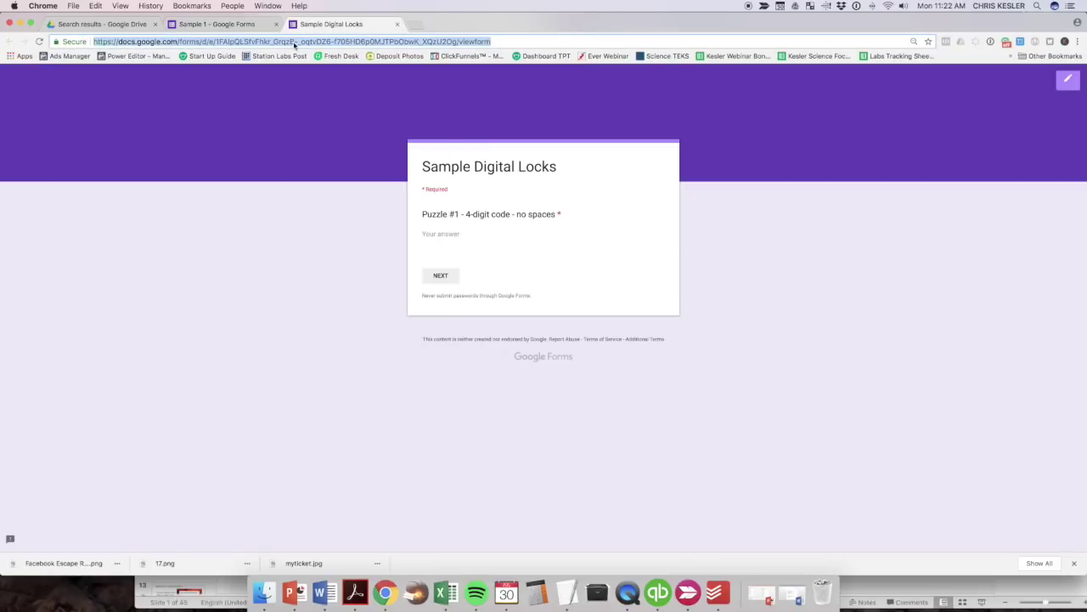